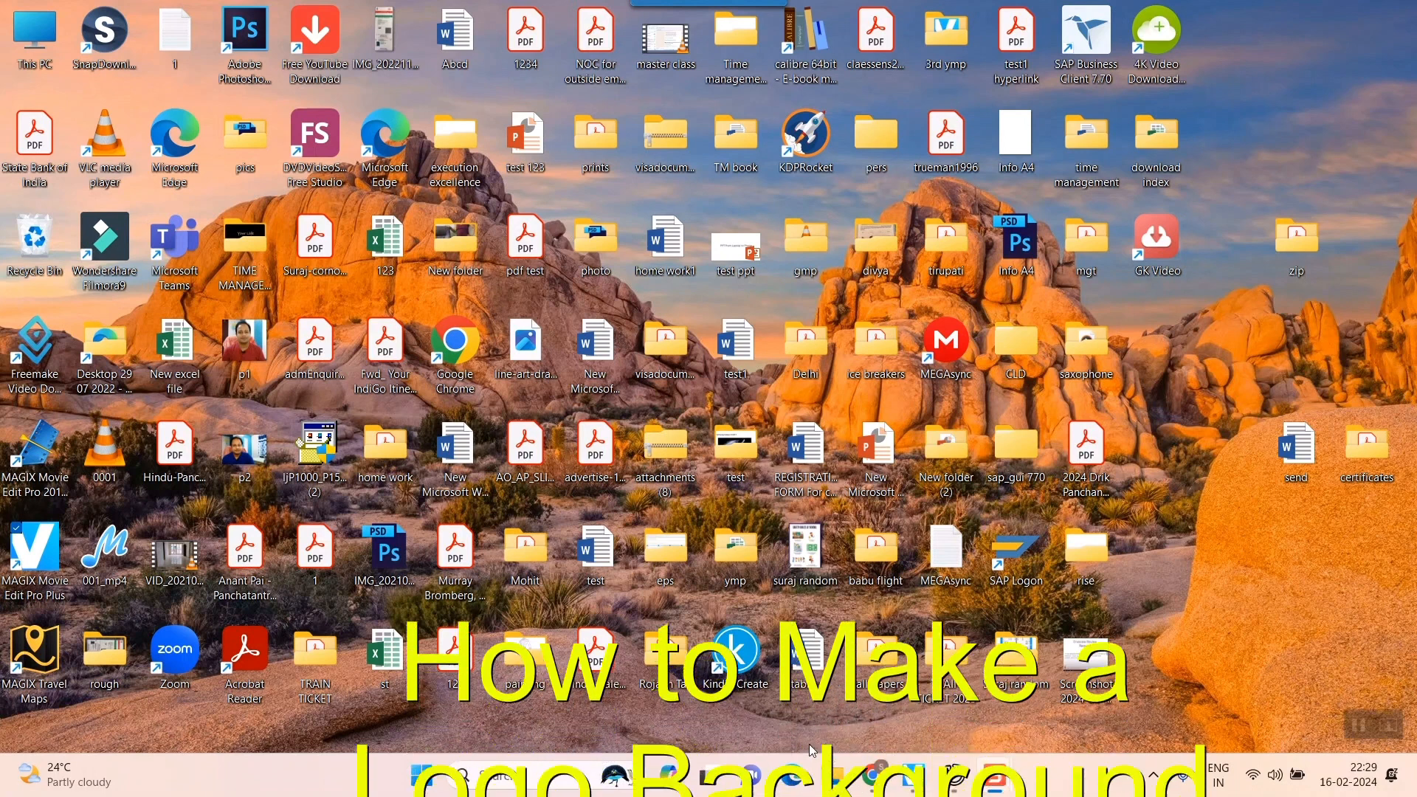
# Switch to Chrome, search the web for "photopea online" in a new tab and open the Photopea site.
pyautogui.click(873, 777)
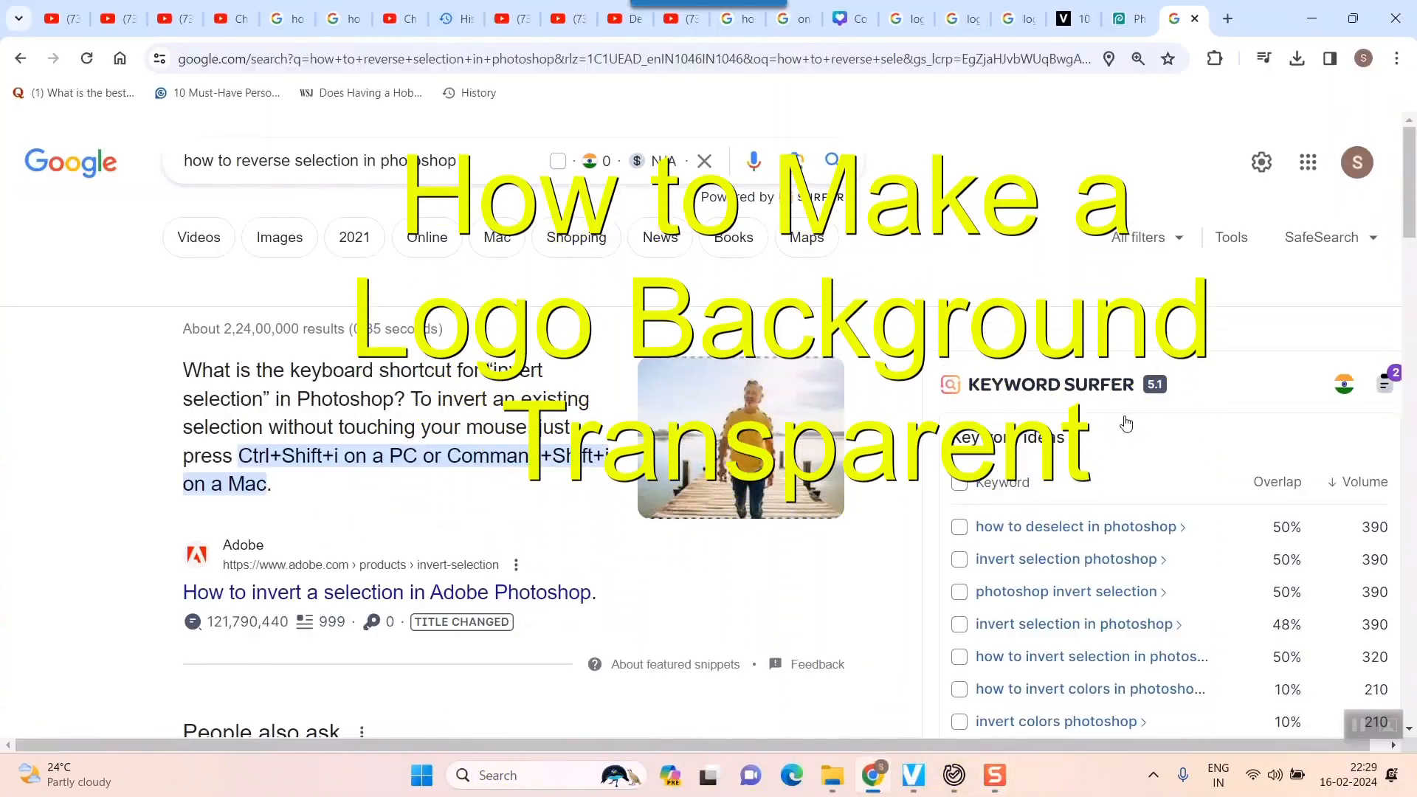
pyautogui.click(1228, 20)
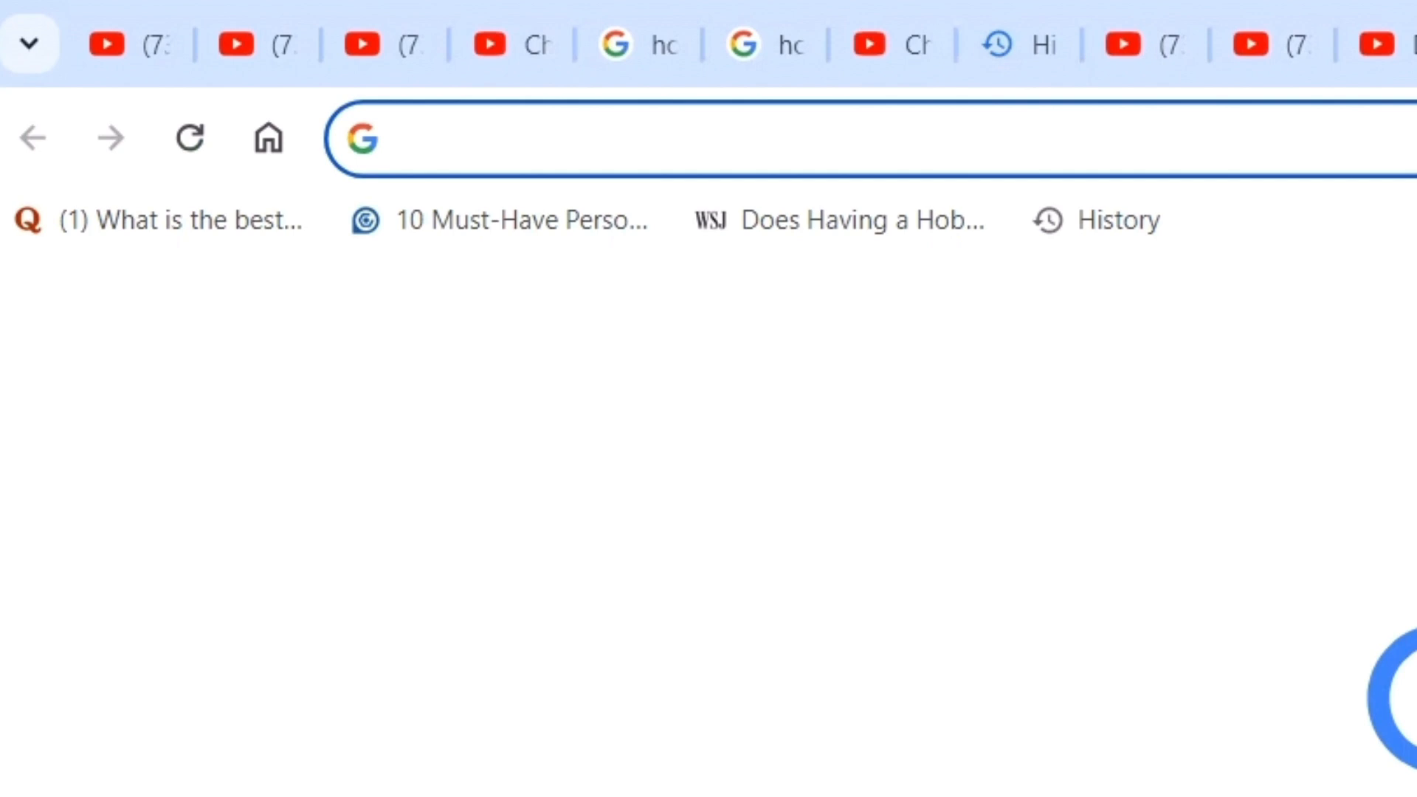
pyautogui.write('ph')
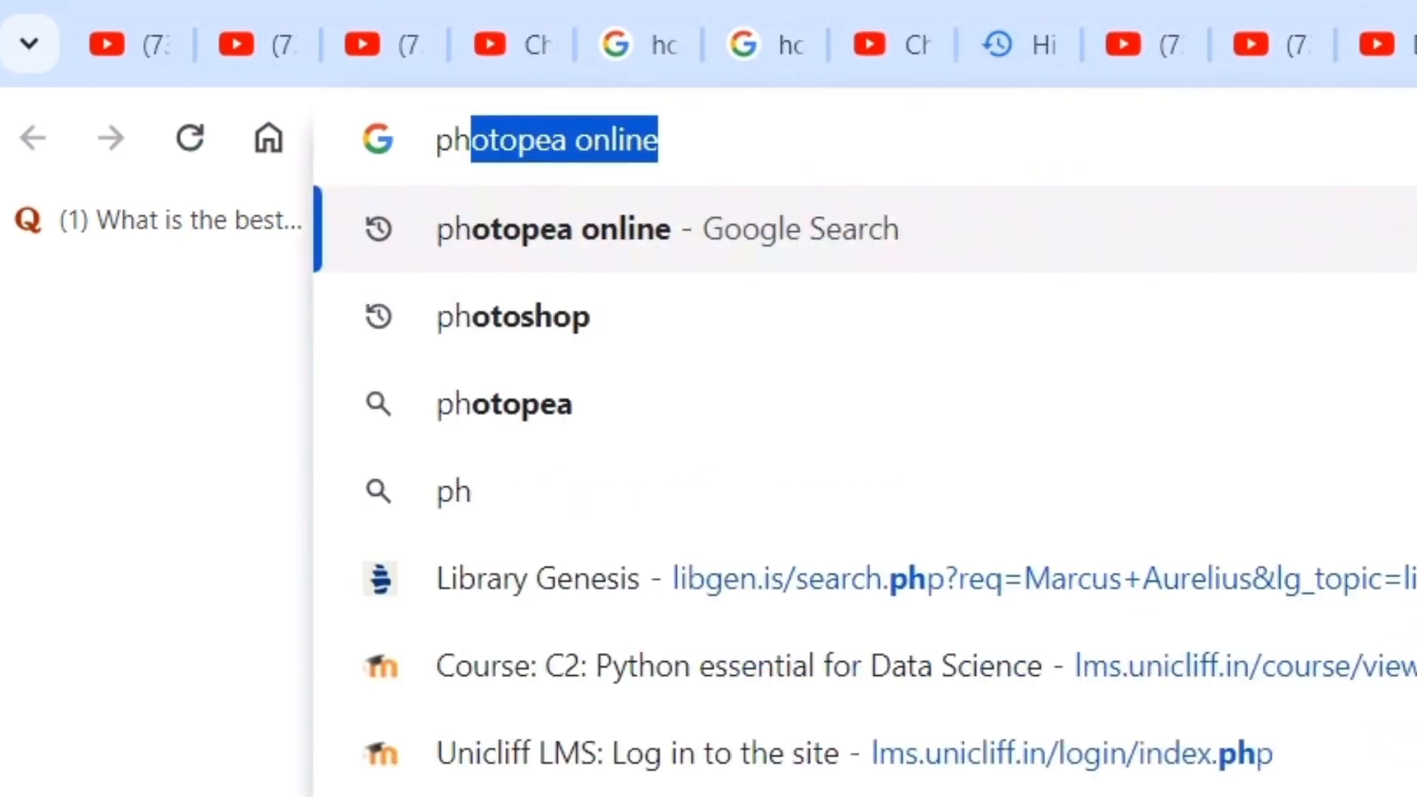
pyautogui.write('otopea onli')
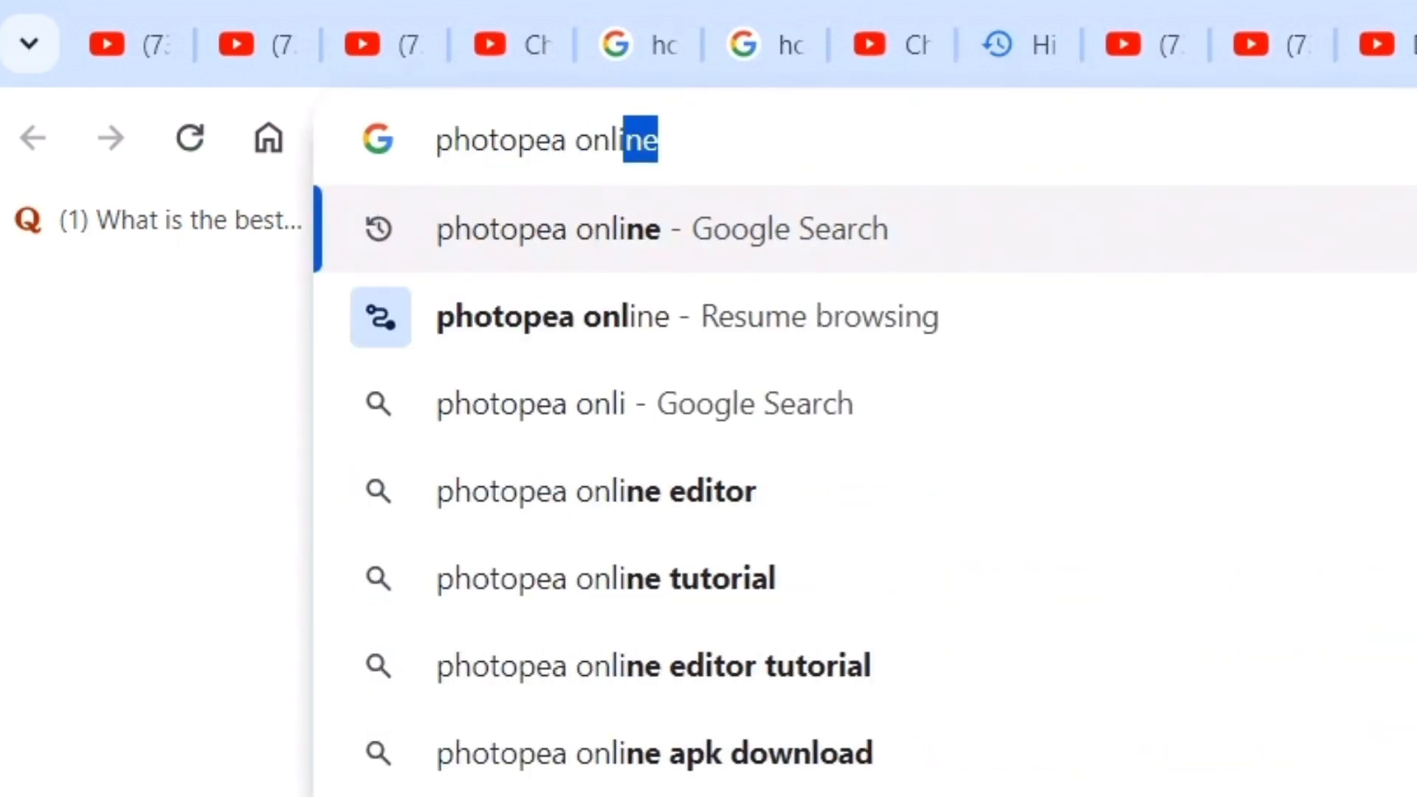
pyautogui.write('ne')
pyautogui.press('Return')
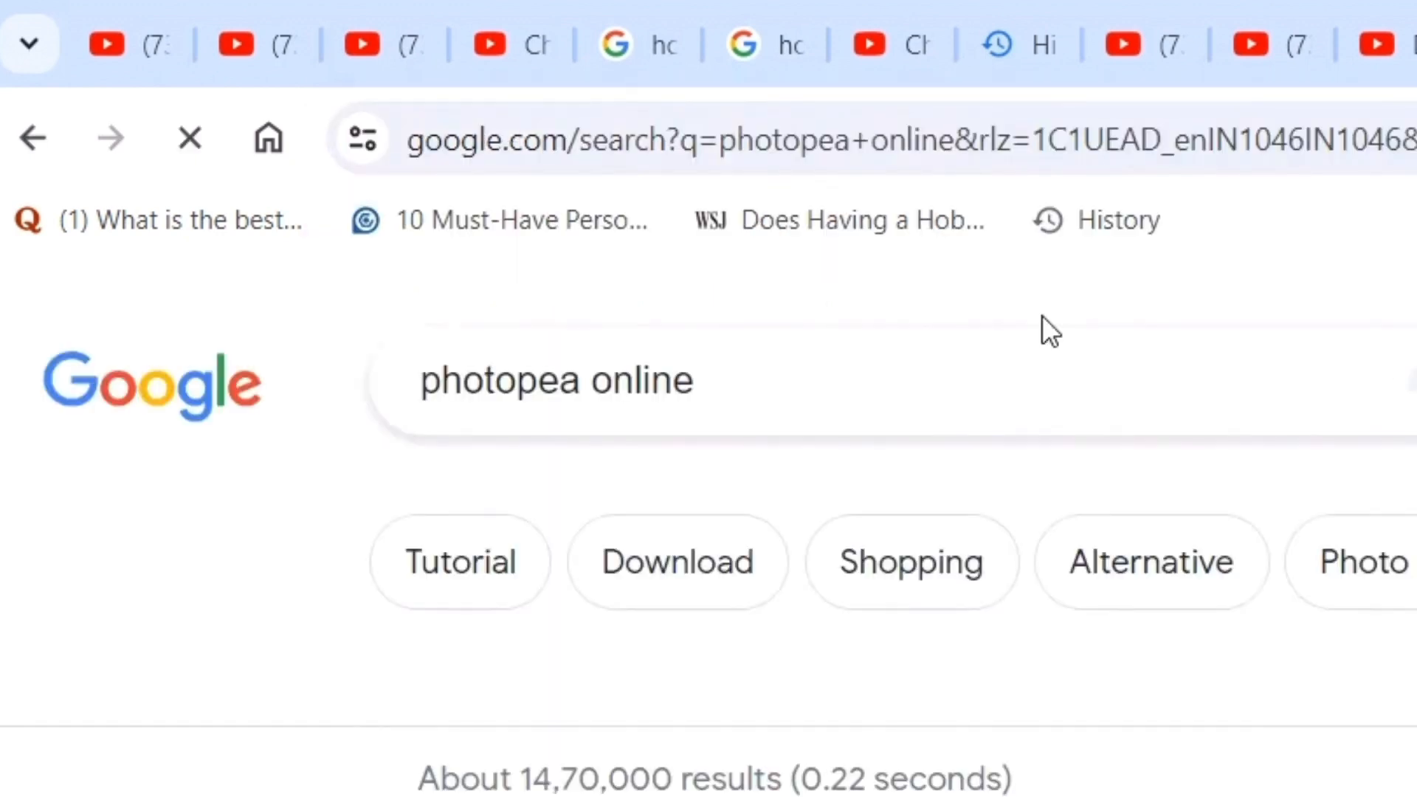
pyautogui.click(296, 400)
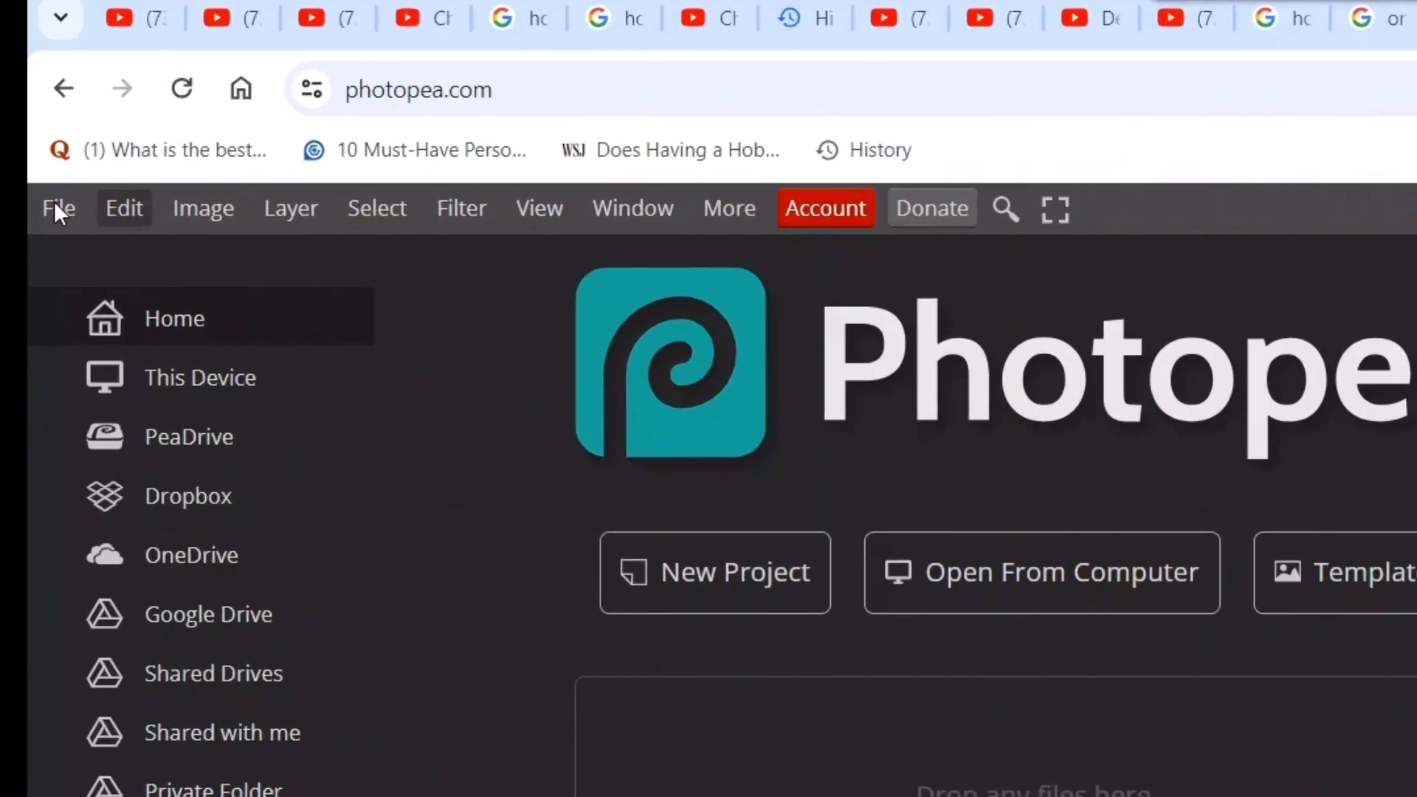
# Create a new project from the 89 × 127 mm photo preset at 300 pixels per inch with a white background.
pyautogui.click(18, 126)
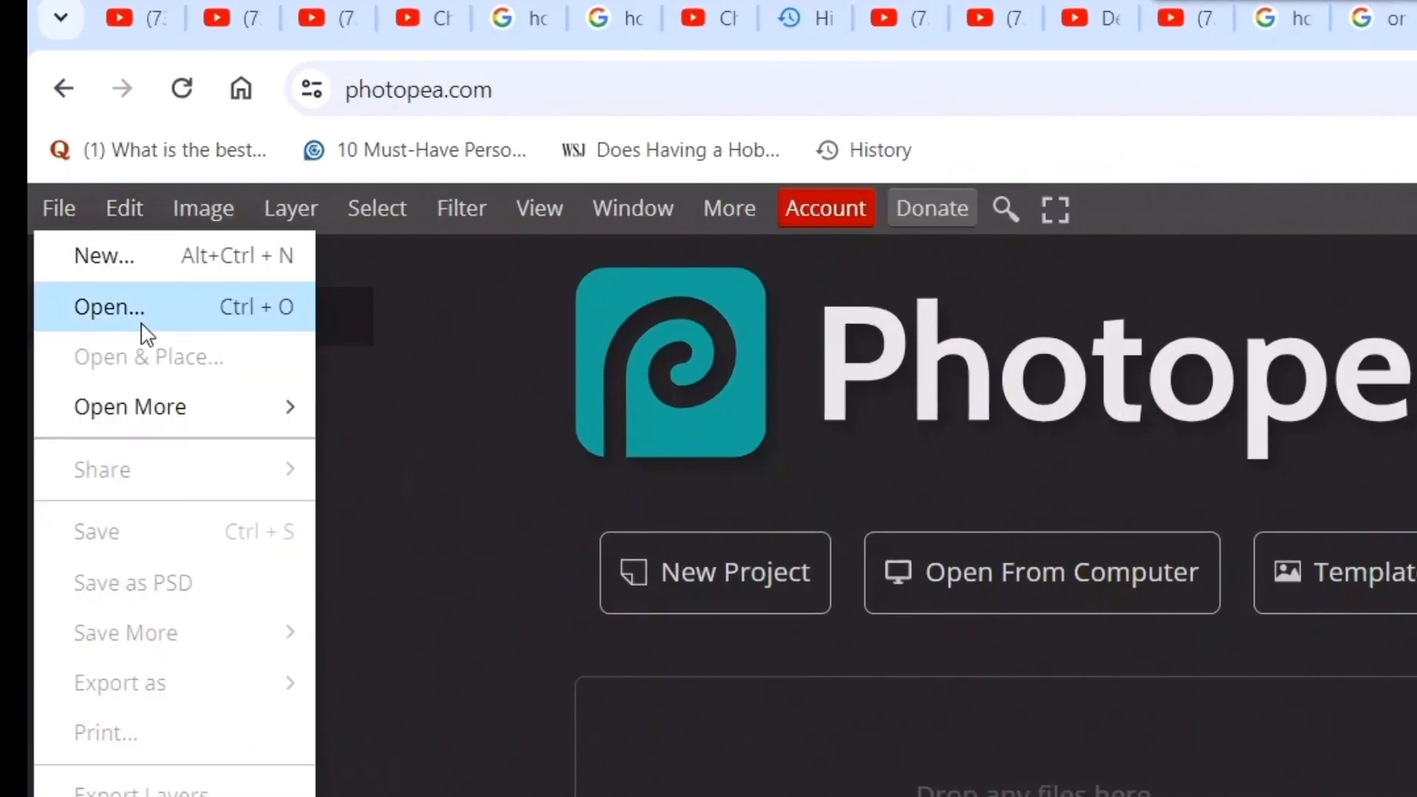
pyautogui.click(152, 278)
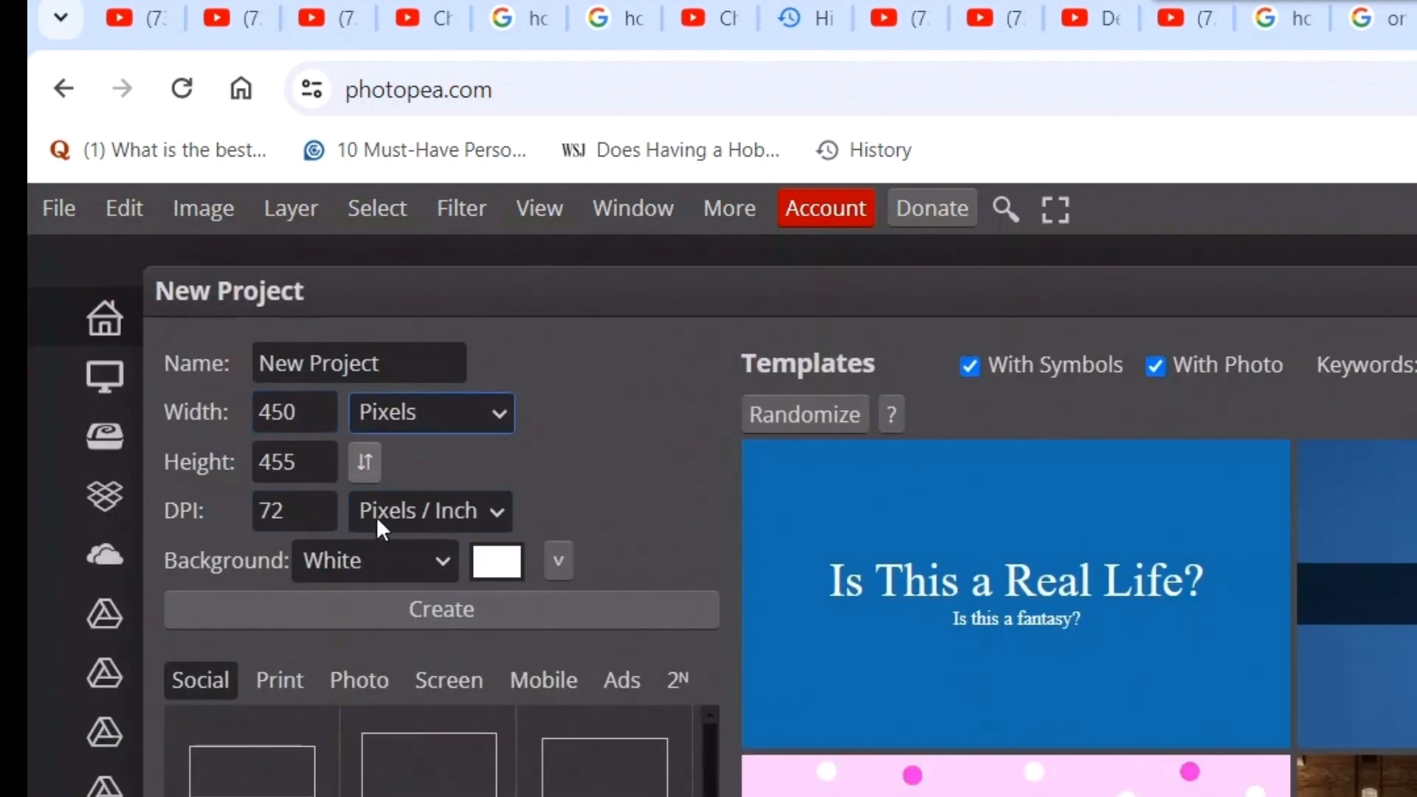
pyautogui.click(352, 681)
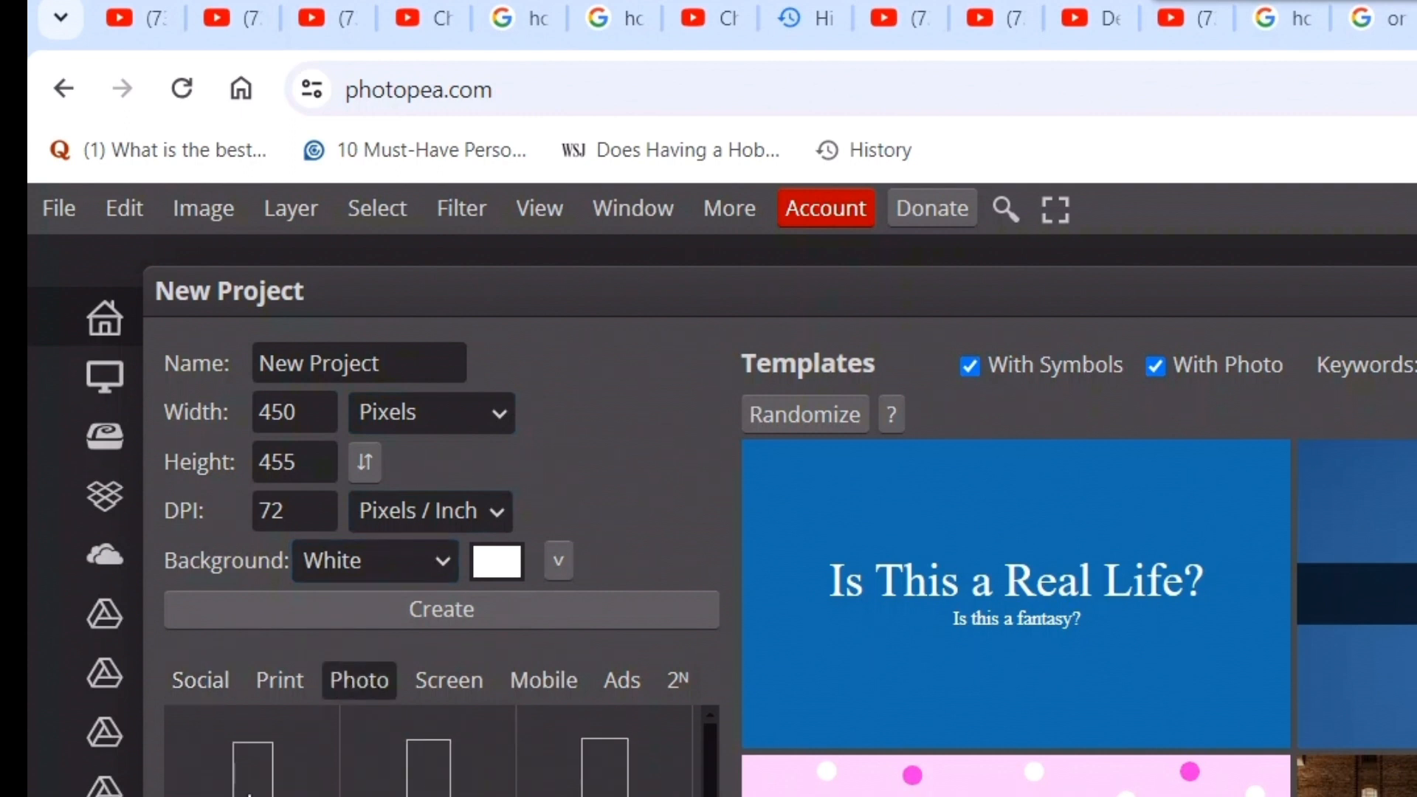
pyautogui.click(435, 786)
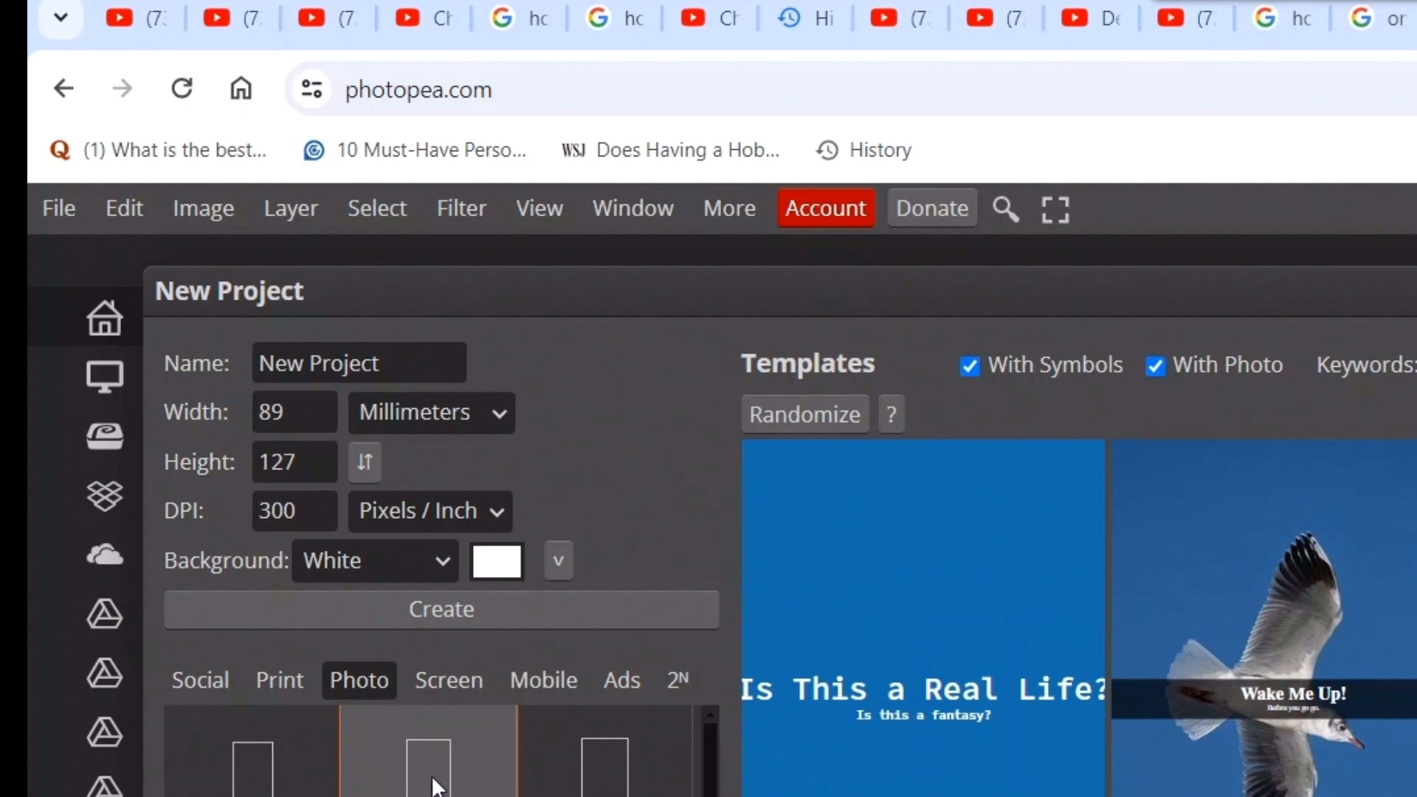
pyautogui.doubleClick(435, 785)
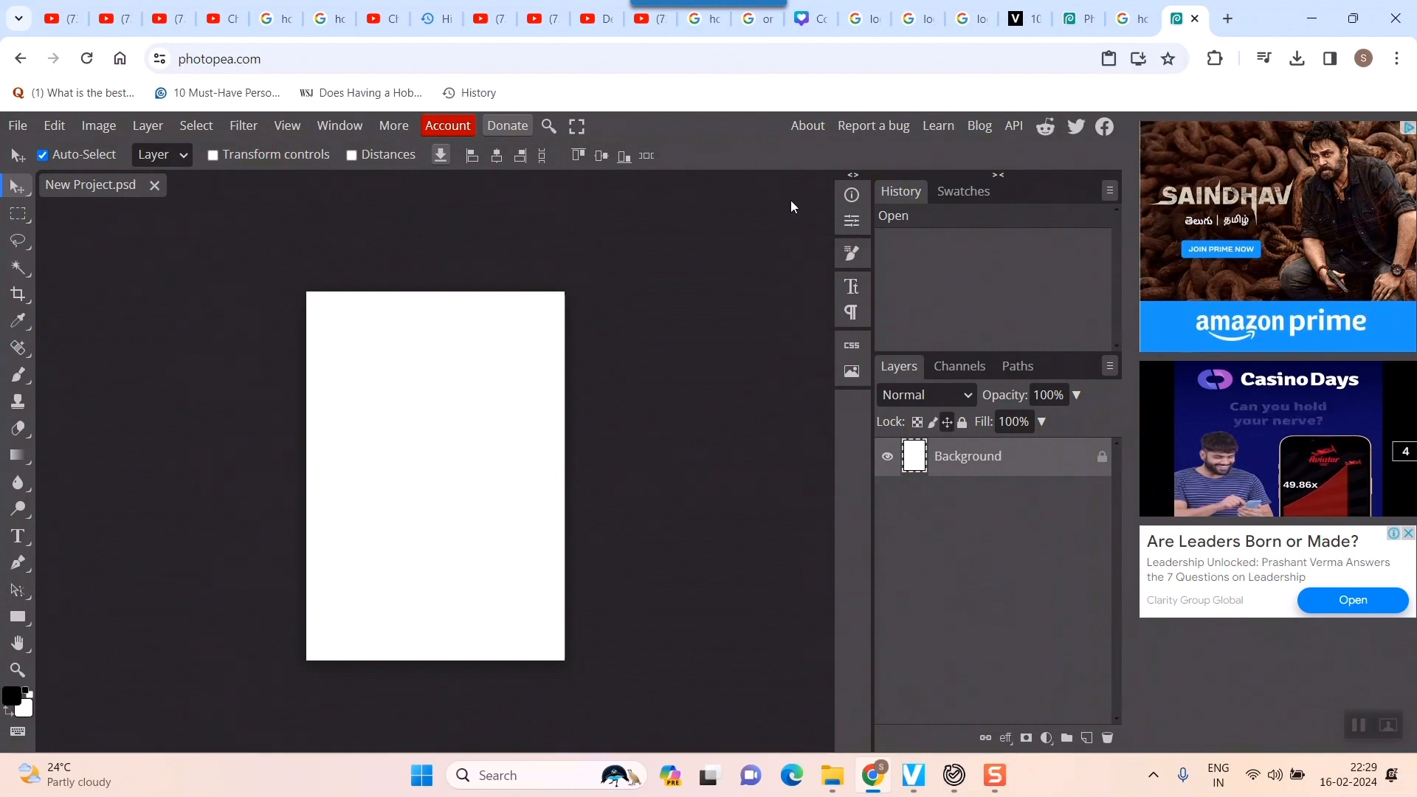
# Copy the McDonald's logo from the Google image result and paste it into the new Photopea project.
pyautogui.click(971, 16)
pyautogui.rightClick(710, 337)
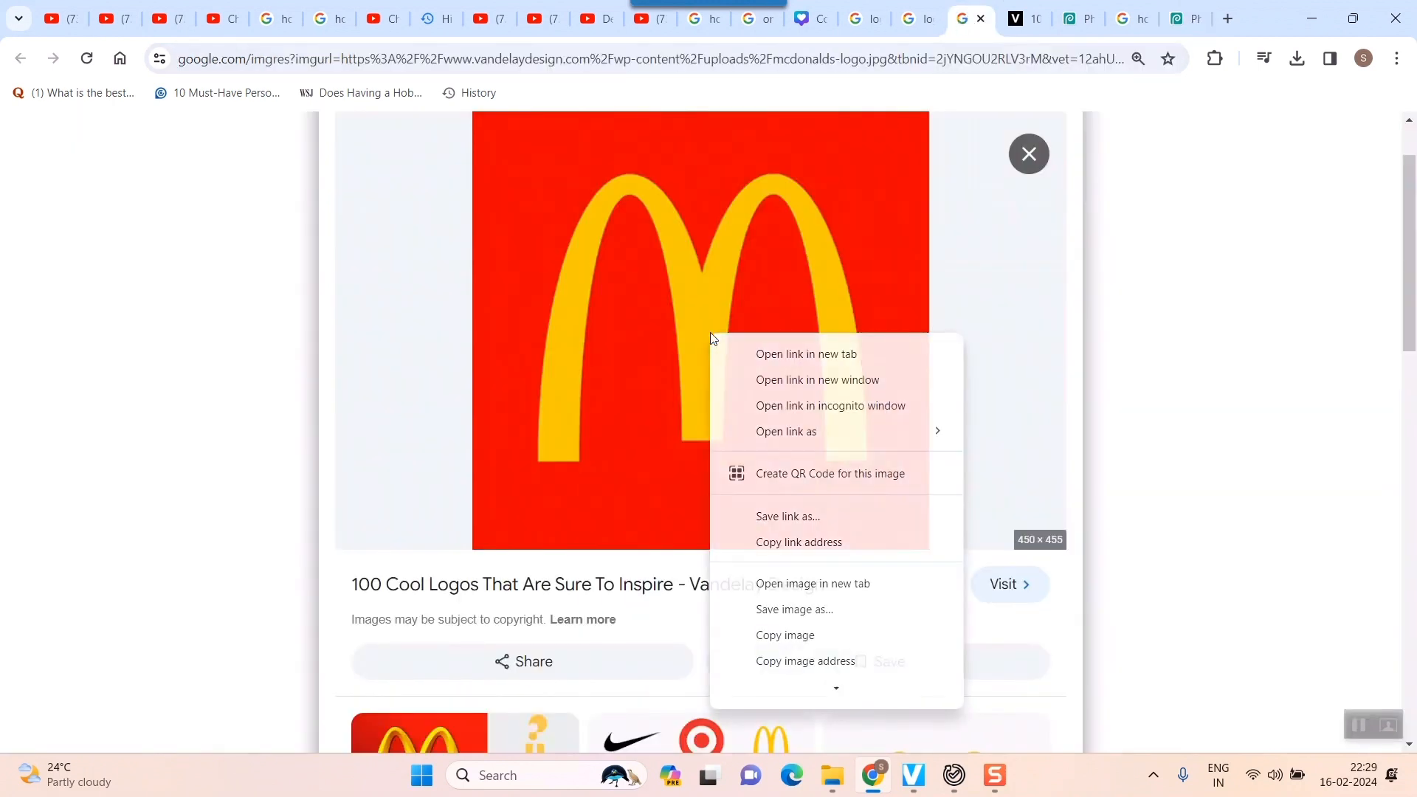
pyautogui.click(803, 569)
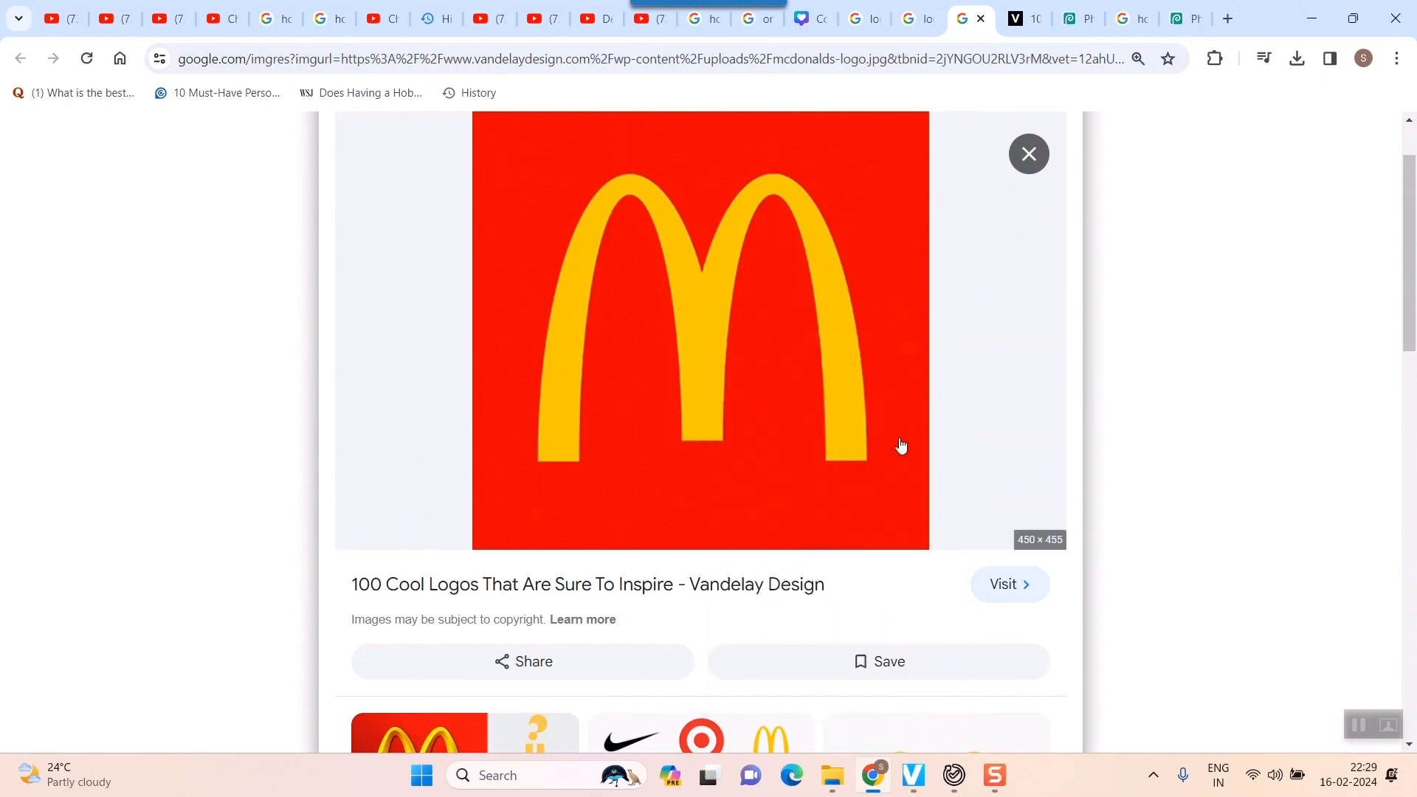
pyautogui.click(1189, 20)
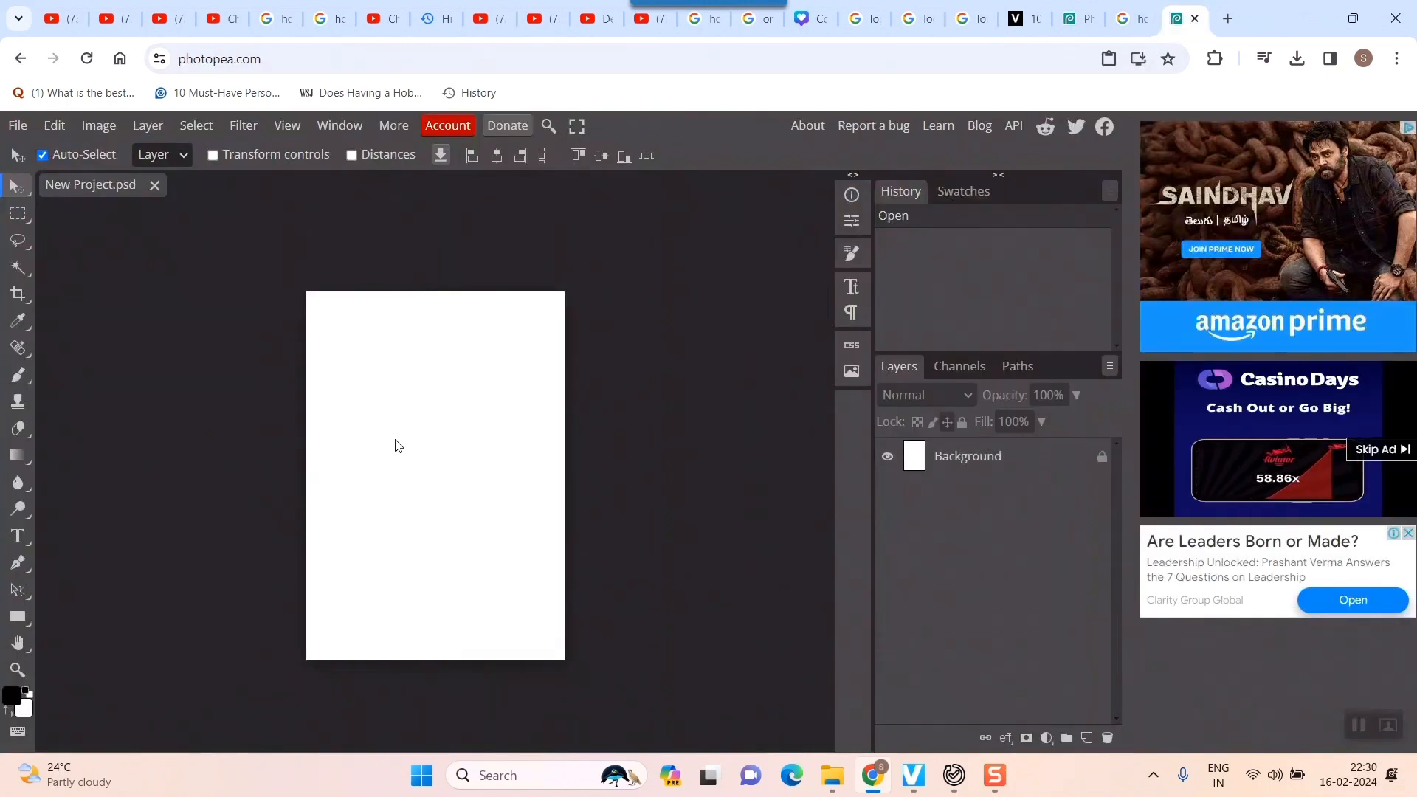
pyautogui.hotkey('ctrl', 'v')
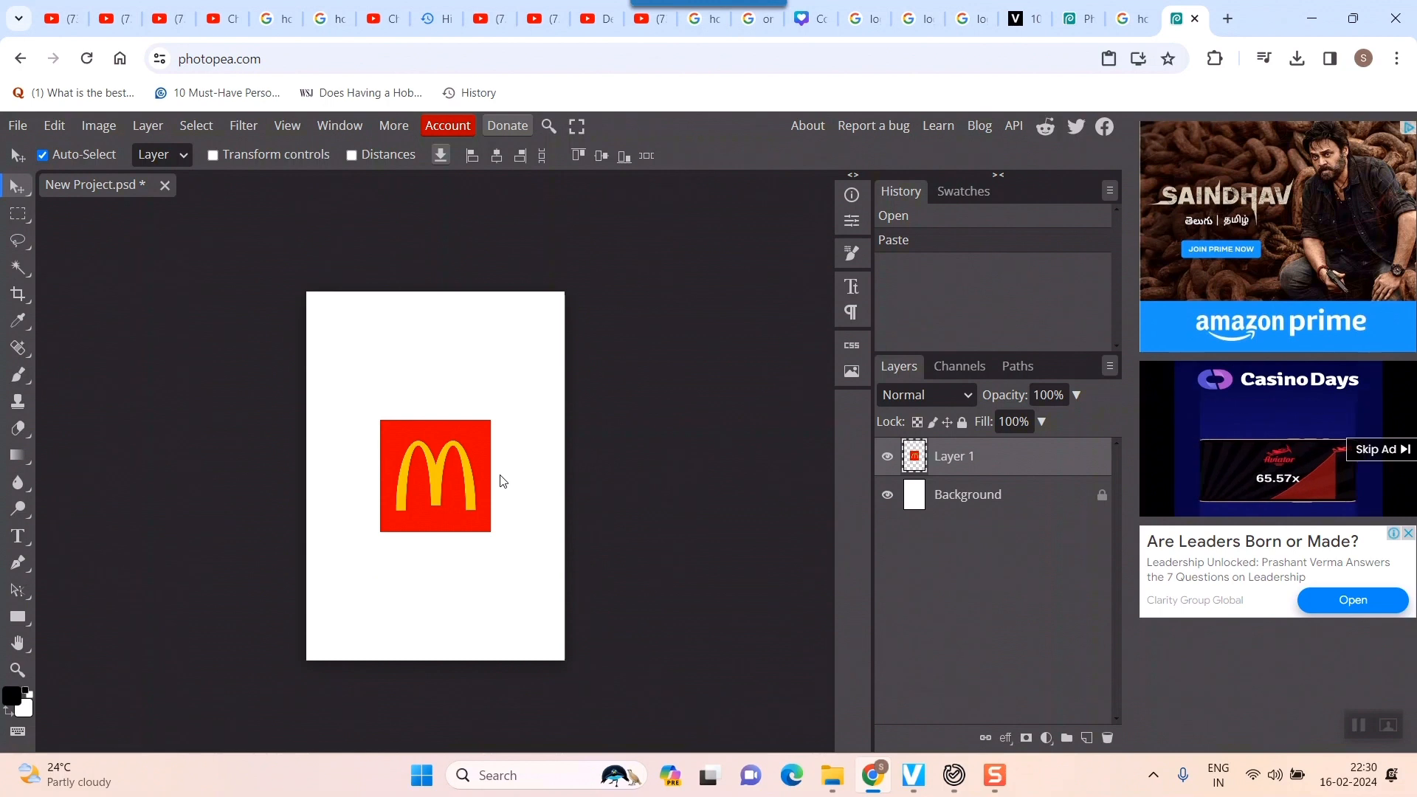
# Select the yellow M of the pasted logo with the Magic Wand tool's Select Subject option.
pyautogui.hotkey('ctrl', '+')
pyautogui.hotkey('ctrl', '+')
pyautogui.hotkey('ctrl', '+')
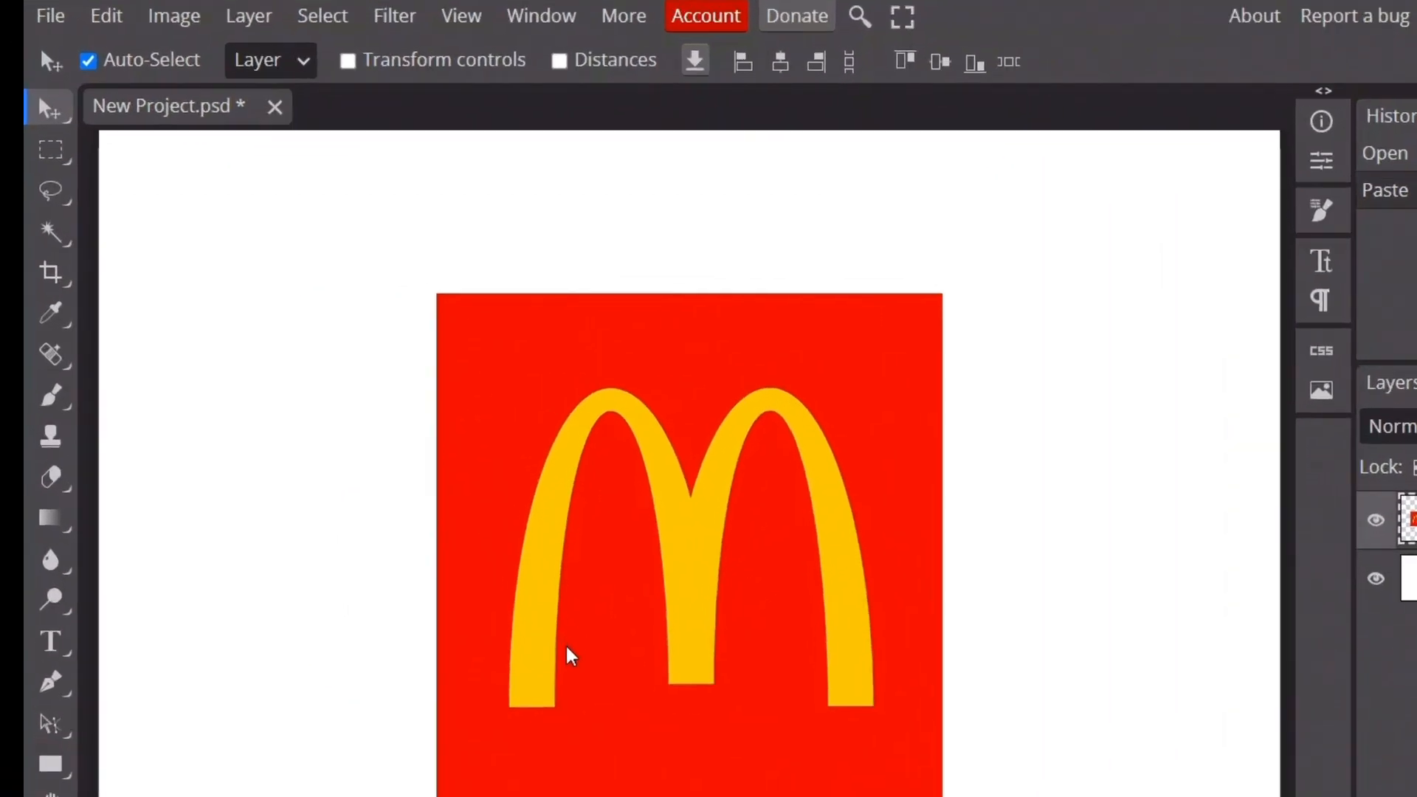
pyautogui.click(47, 233)
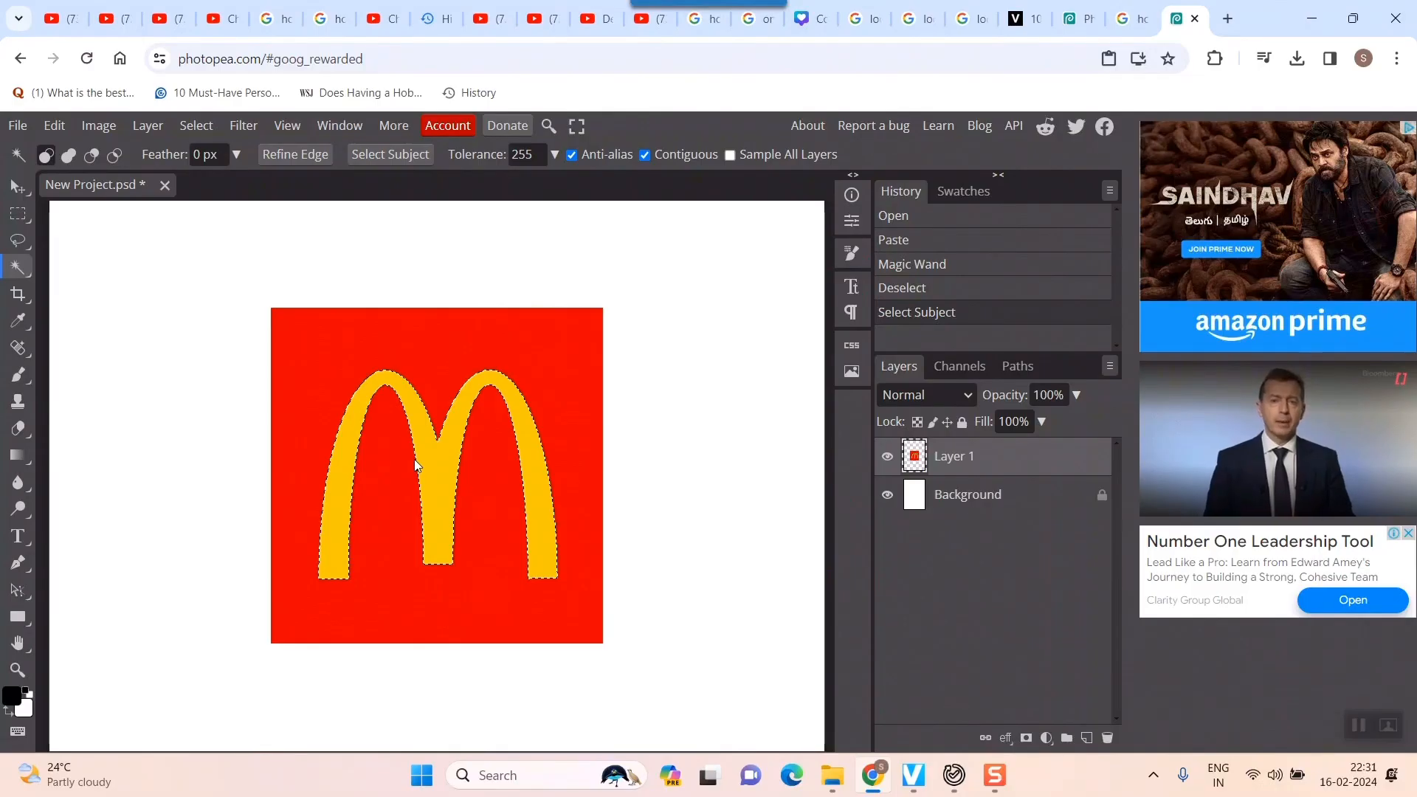
# Try deleting the selected M, undo it, and clear the red background by inverting the selection.
pyautogui.press('Delete')
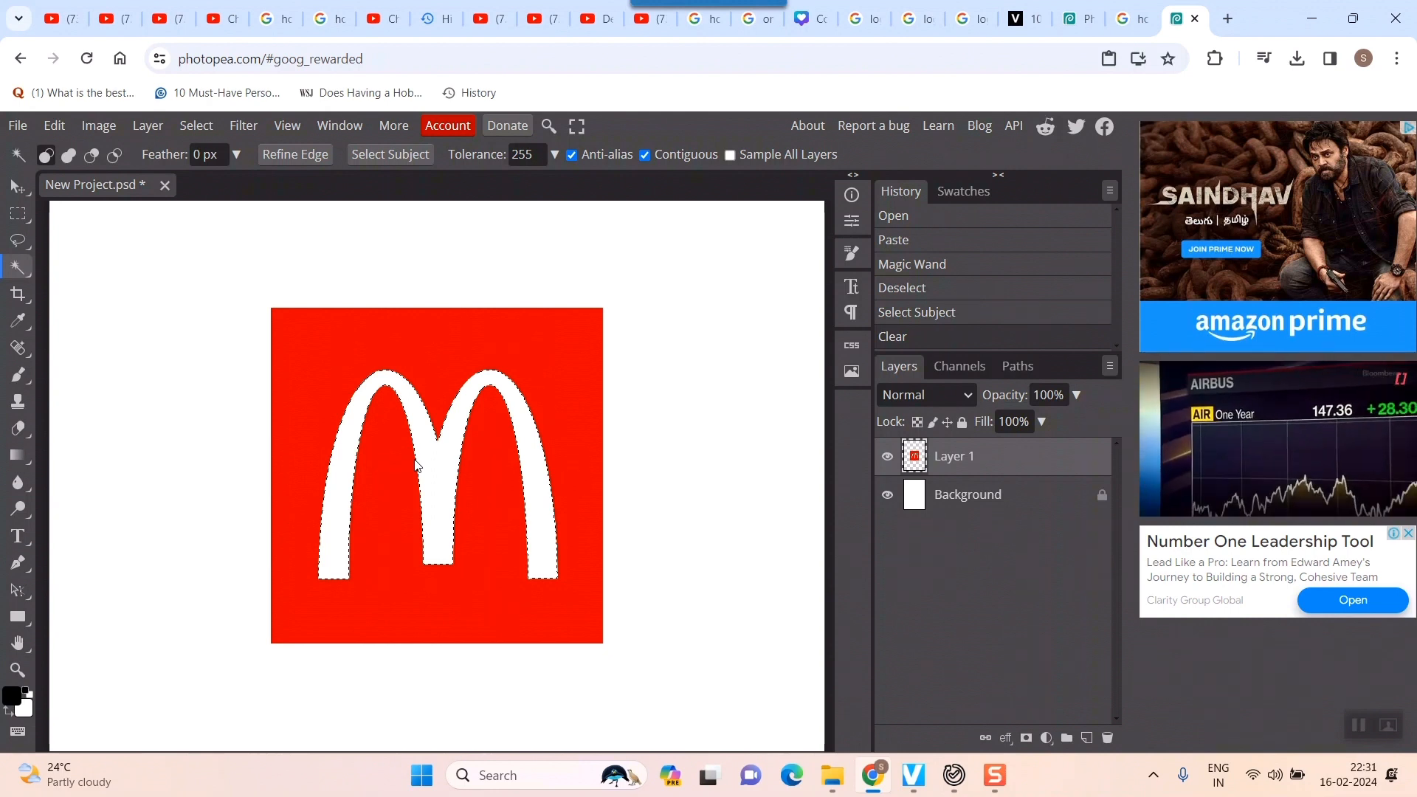
pyautogui.hotkey('ctrl', 'z')
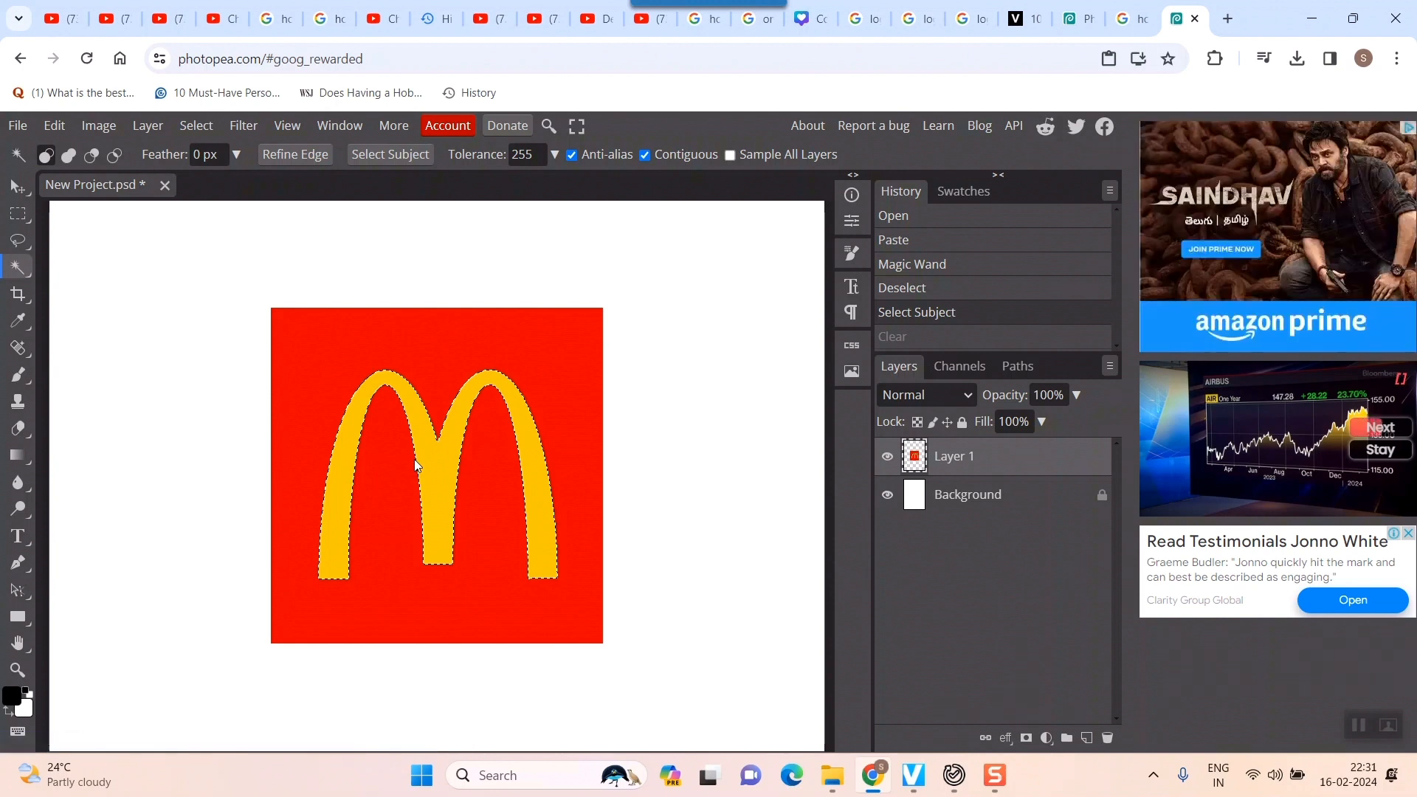
pyautogui.hotkey('ctrl', 'shift', 'i')
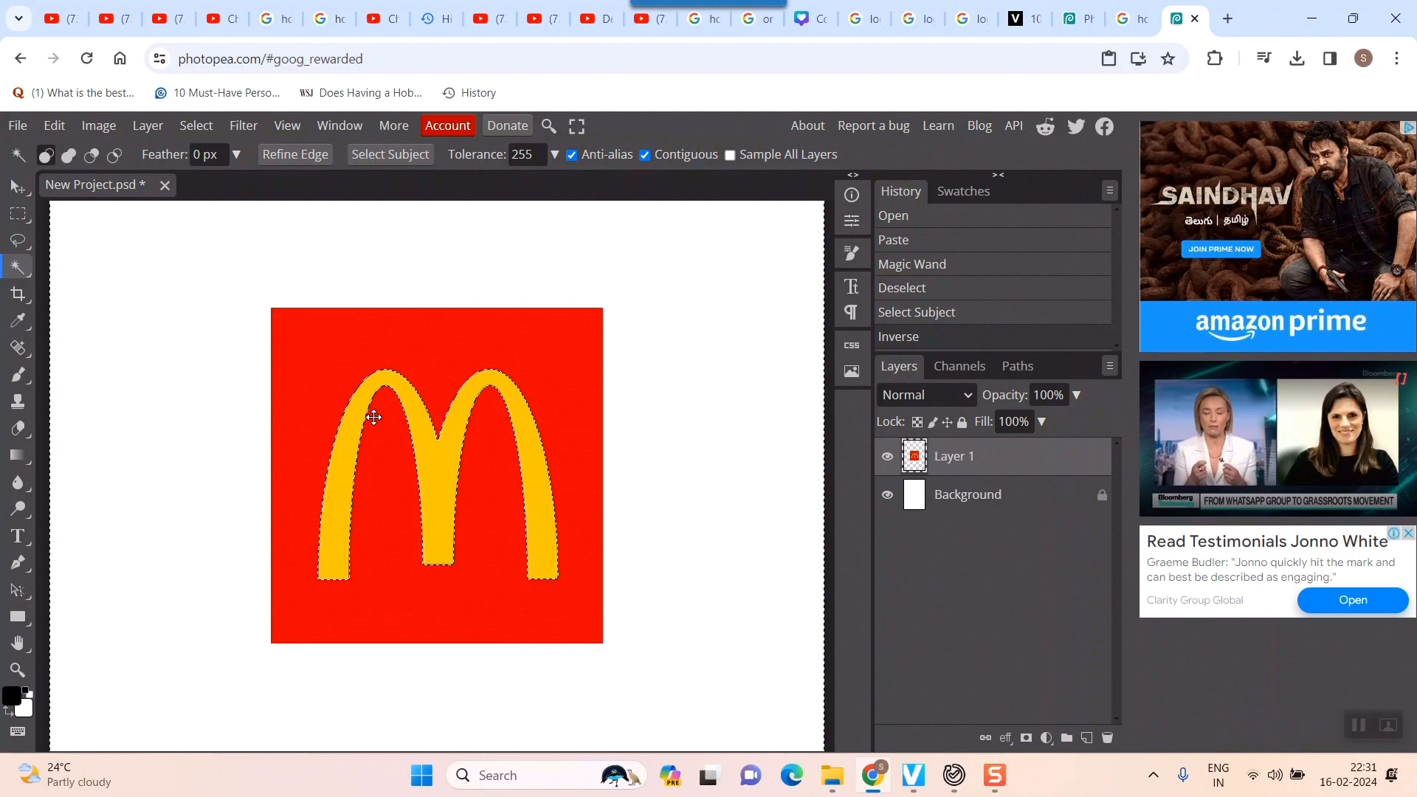
pyautogui.press('Delete')
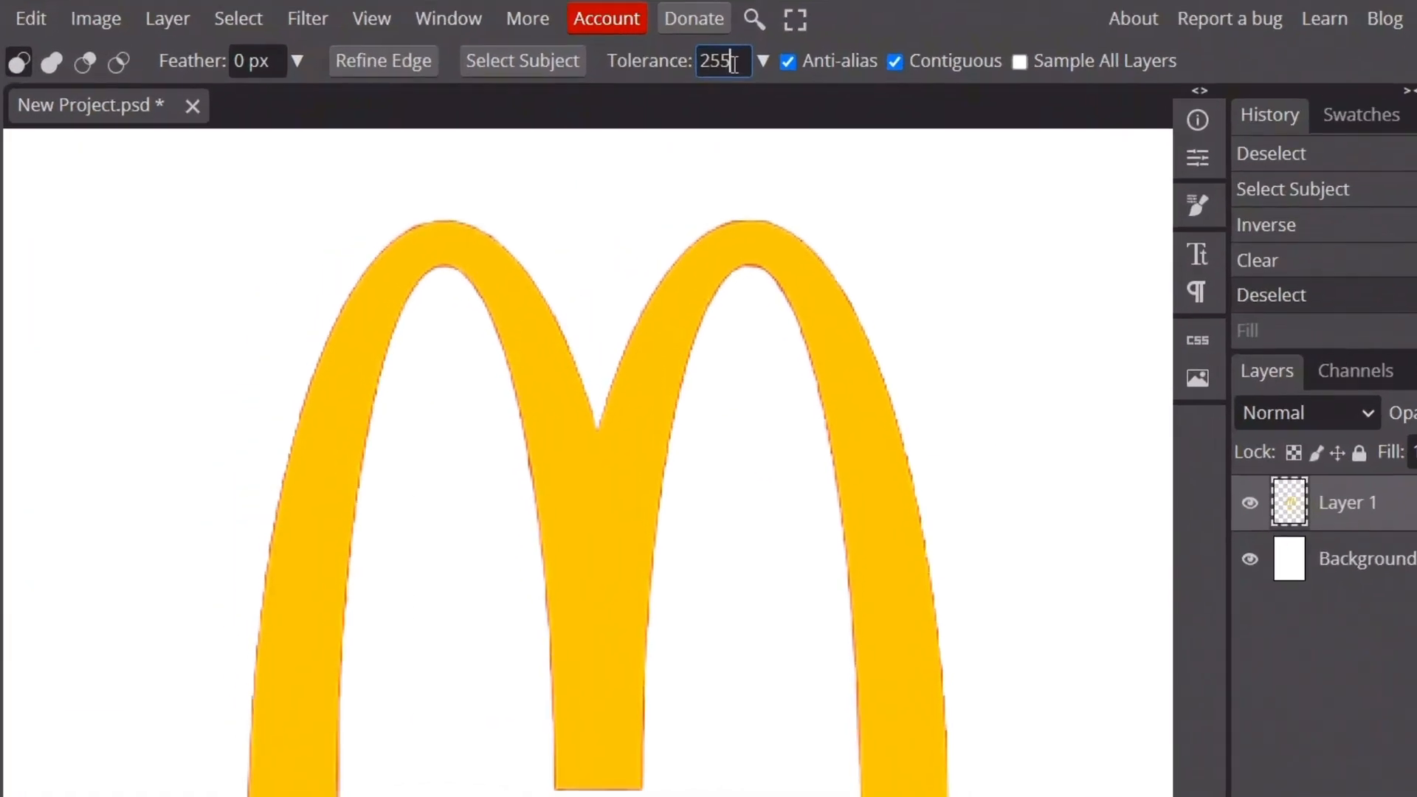
# Try a Magic Wand selection of the empty area around the yellow M with a tolerance of 10.
pyautogui.moveTo(729, 64); pyautogui.dragTo(702, 65)
pyautogui.write('1')
pyautogui.click(507, 443)
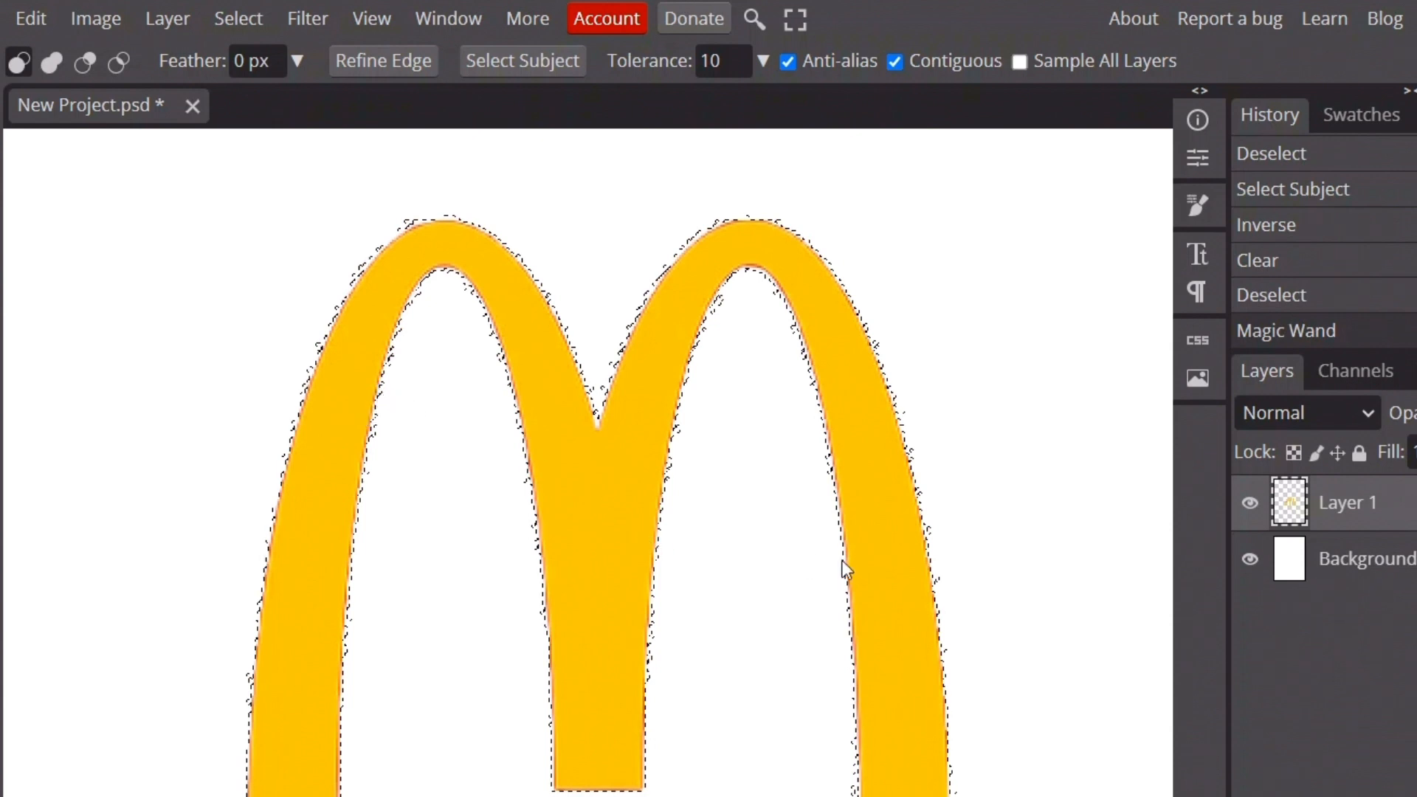
pyautogui.hotkey('ctrl', 'd')
# Set the Magic Wand tolerance to 250 and hide the white Background layer.
pyautogui.click(731, 71)
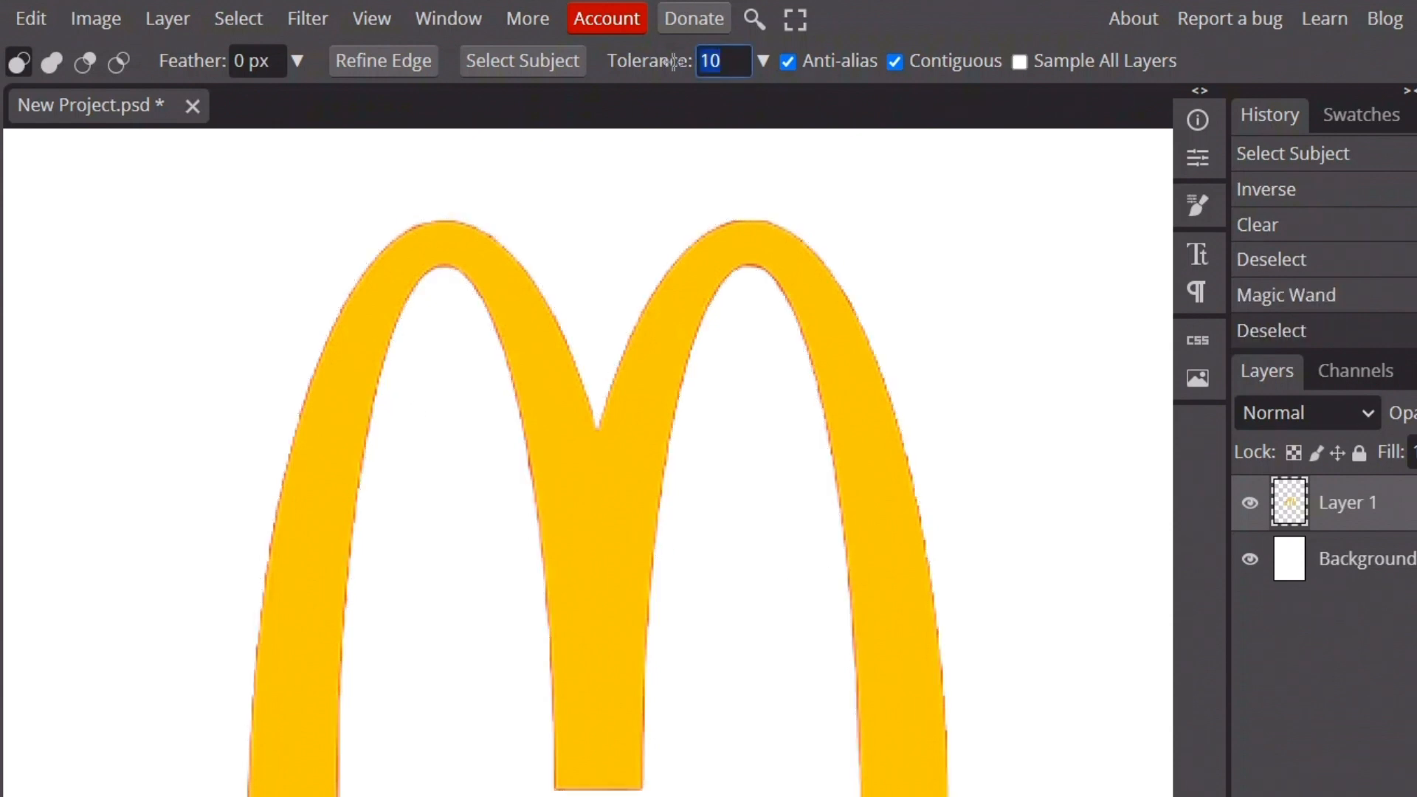
pyautogui.write('2')
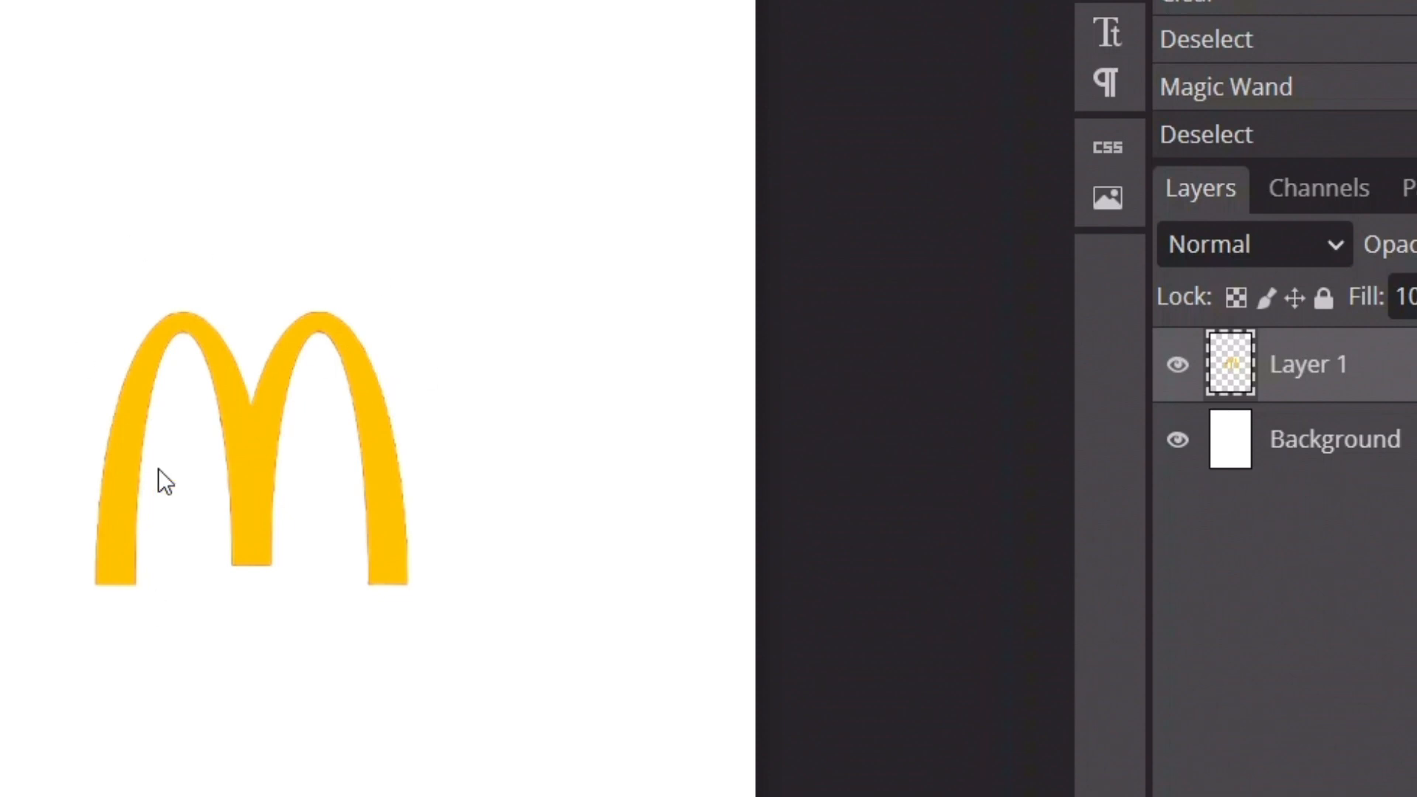
pyautogui.click(1177, 441)
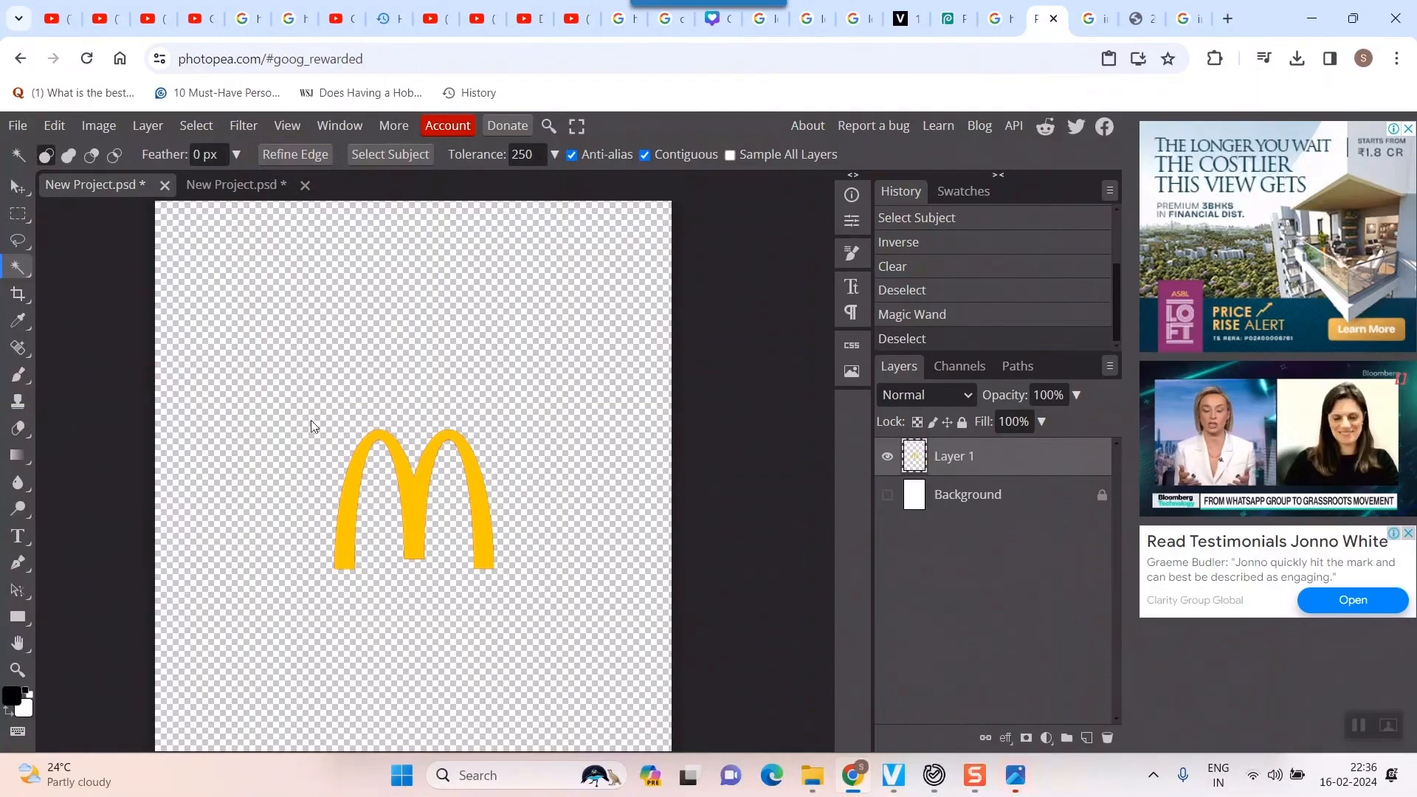
# Export the logo as a PNG named New Project, 1050 × 1500 px at 100% quality.
pyautogui.click(37, 127)
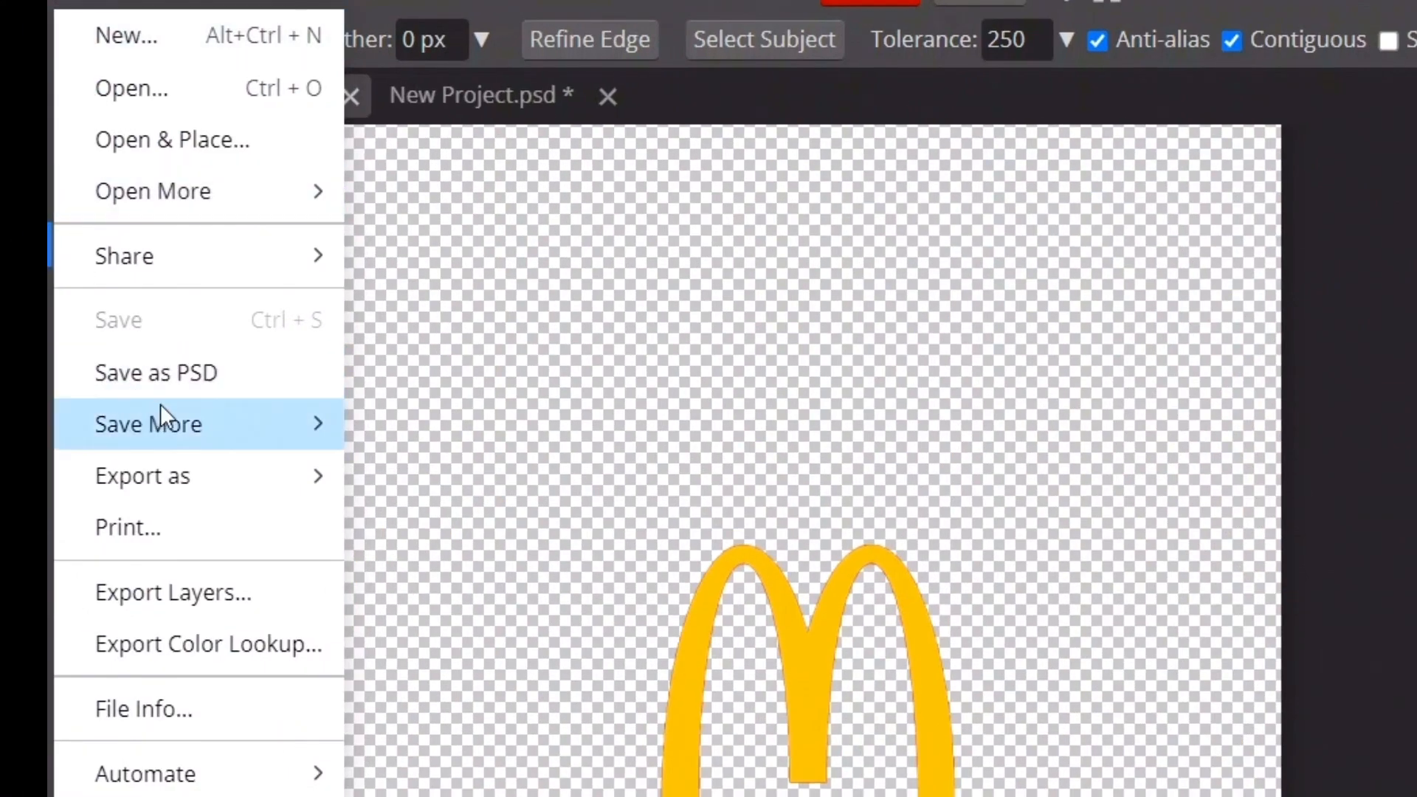
pyautogui.moveTo(152, 425)
pyautogui.moveTo(171, 469)
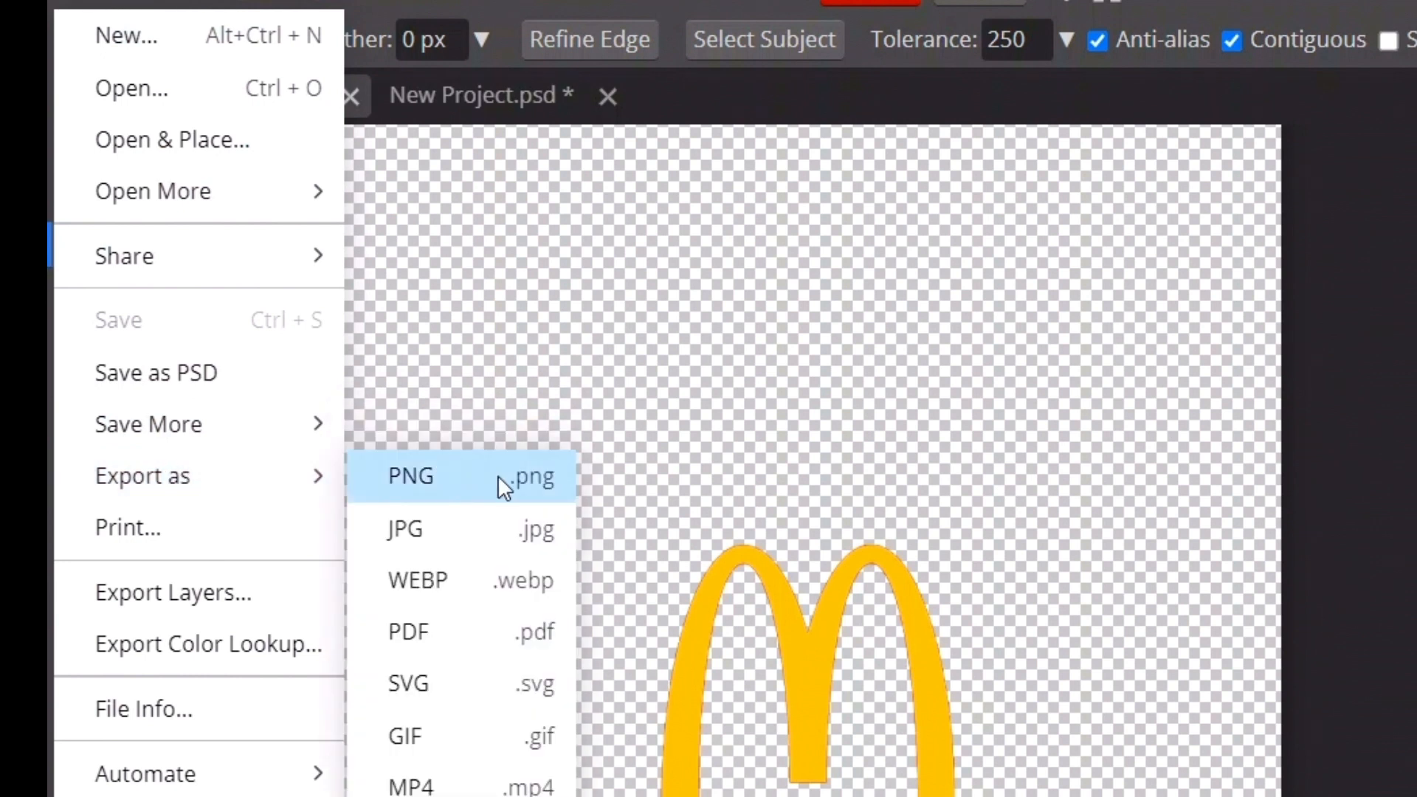
pyautogui.click(480, 483)
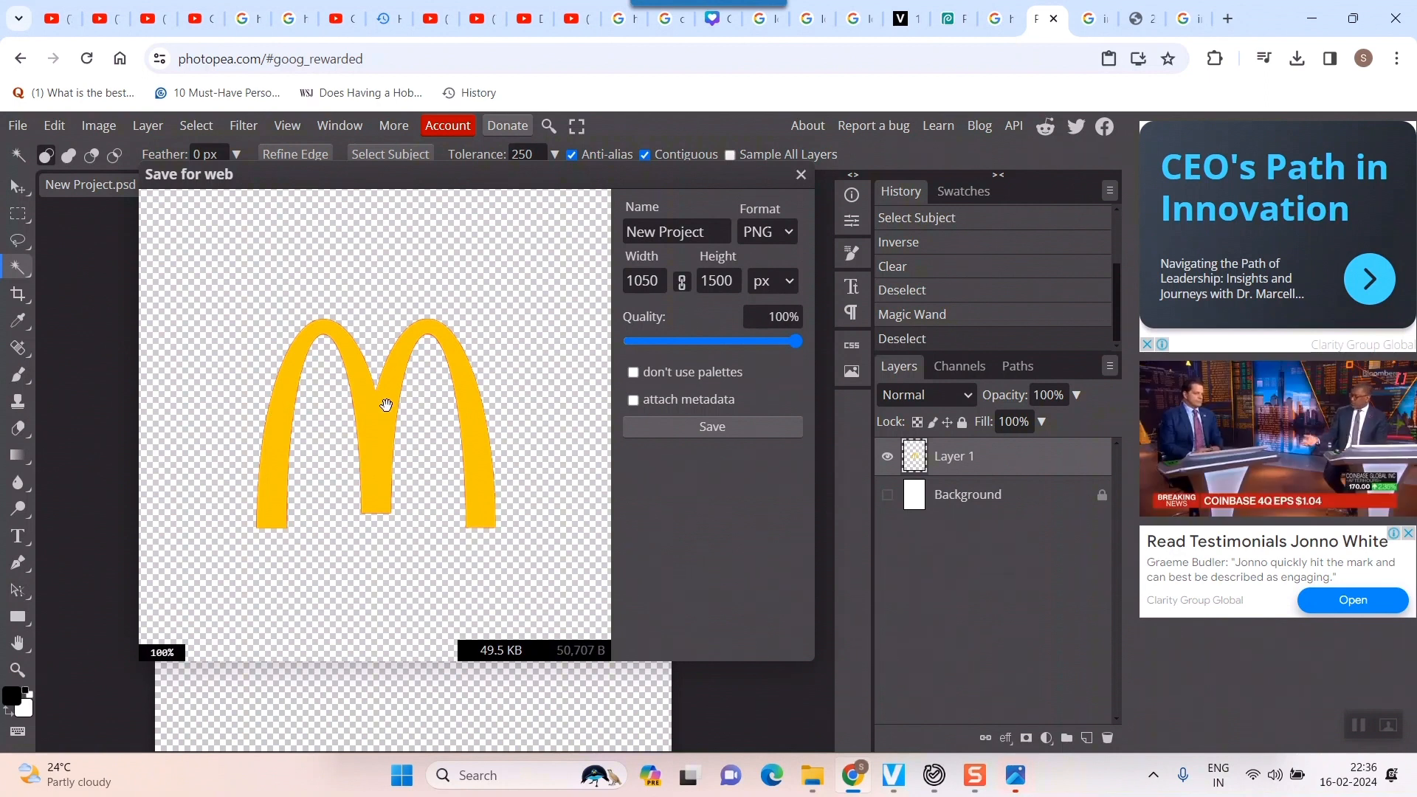
pyautogui.click(700, 431)
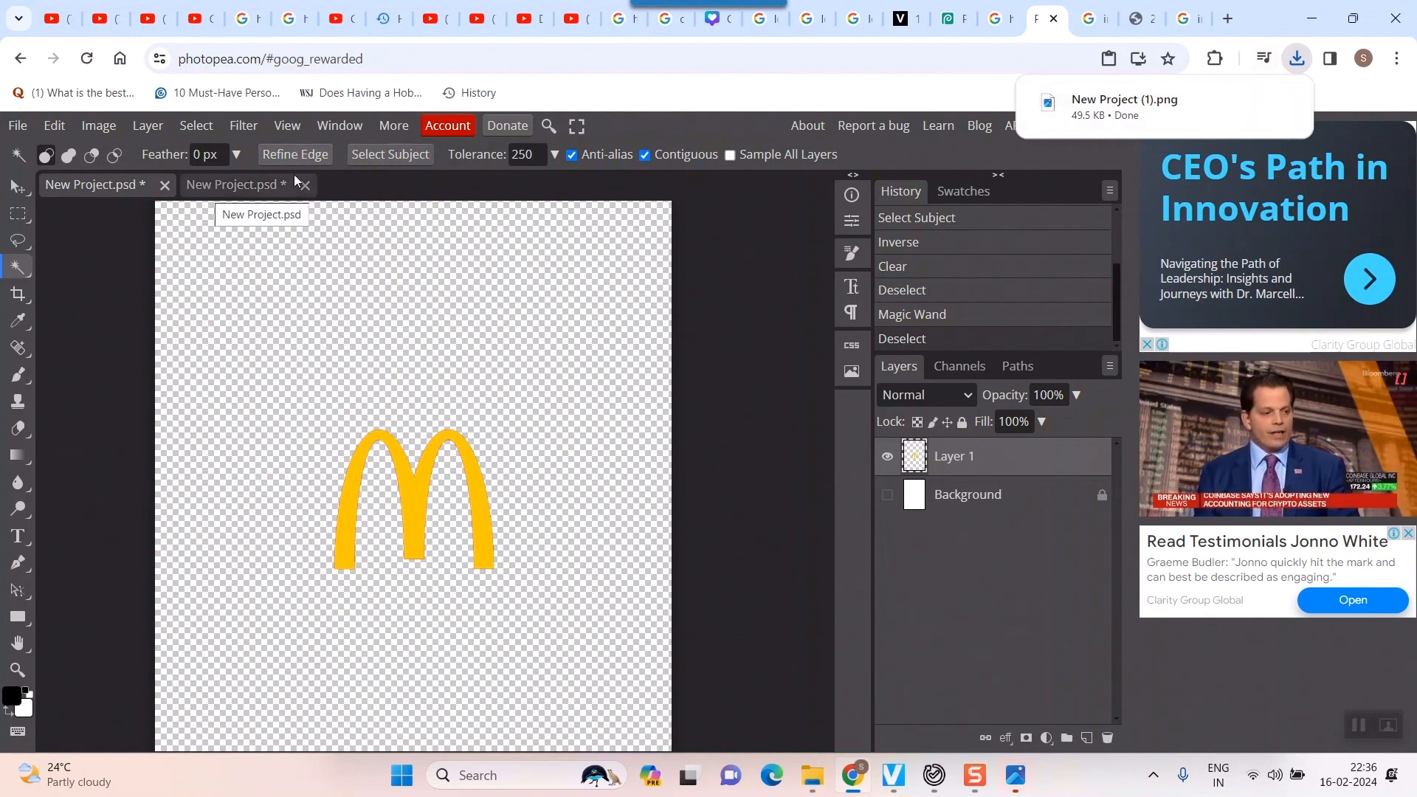
# Open the exported New Project (1).png to check its transparency, and minimize the image viewer windows.
pyautogui.click(1139, 112)
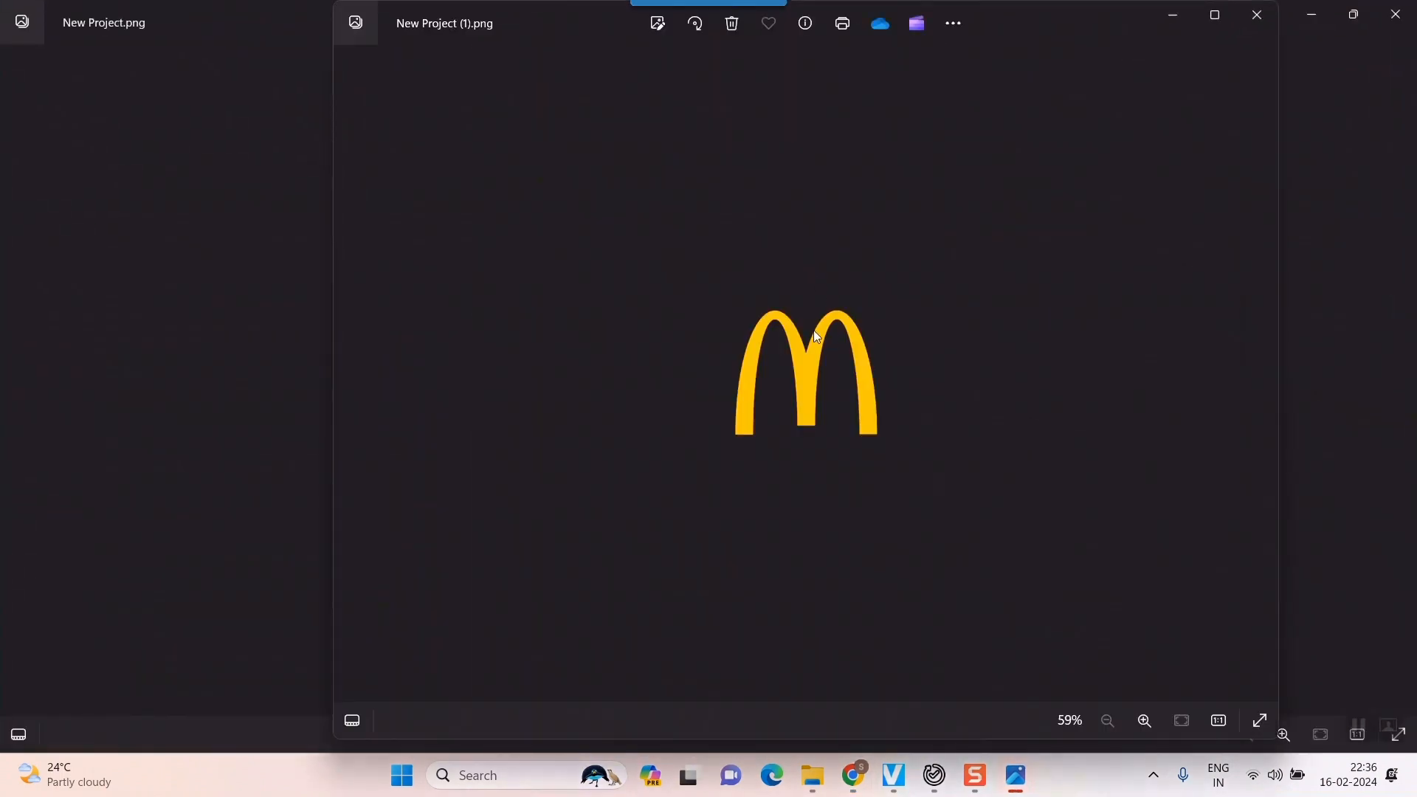
pyautogui.click(1311, 14)
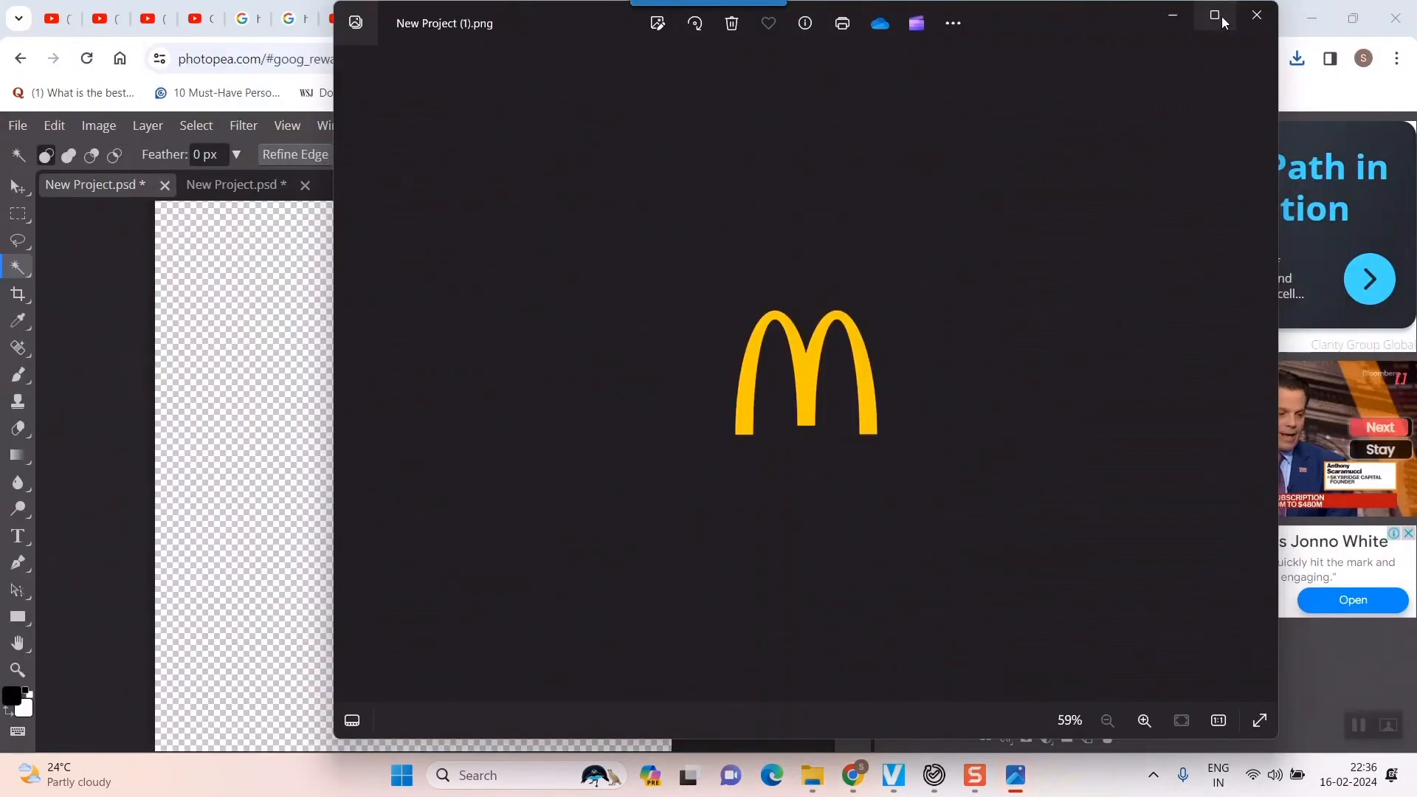
pyautogui.click(1172, 15)
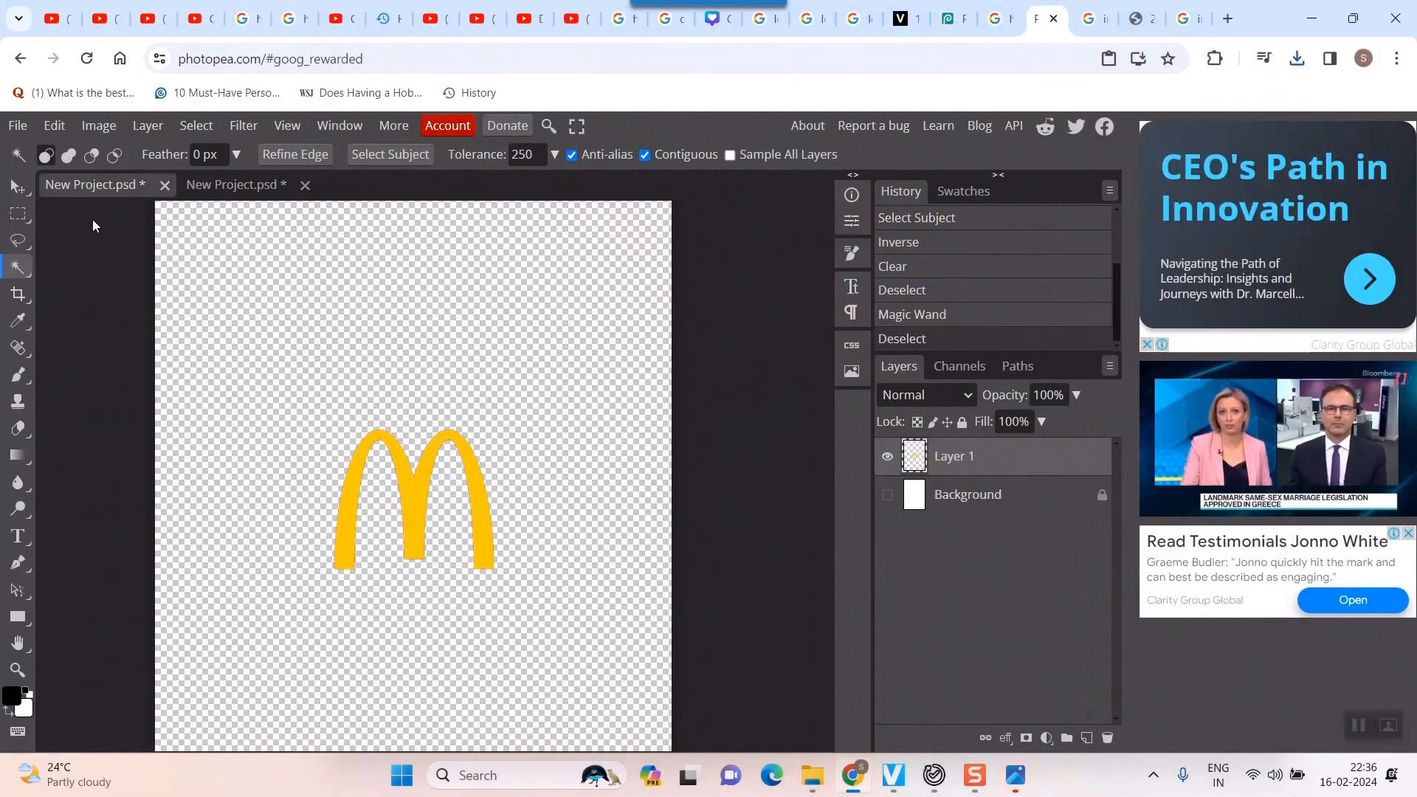
# Place New Project (1).png from Downloads over the daisy photo in the other project, moving it to about X 394 px, Y 738 px.
pyautogui.click(236, 188)
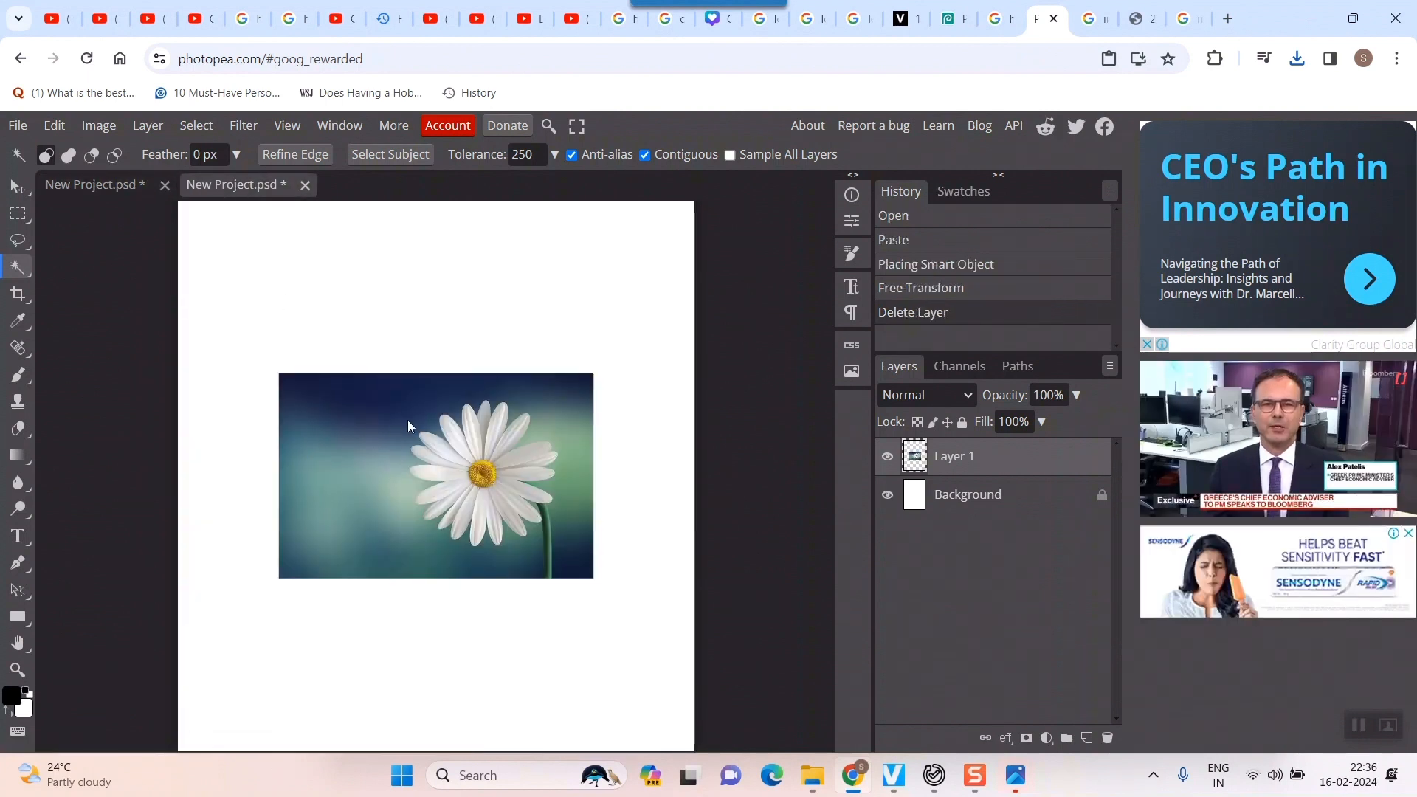
pyautogui.hotkey('ctrl', '+')
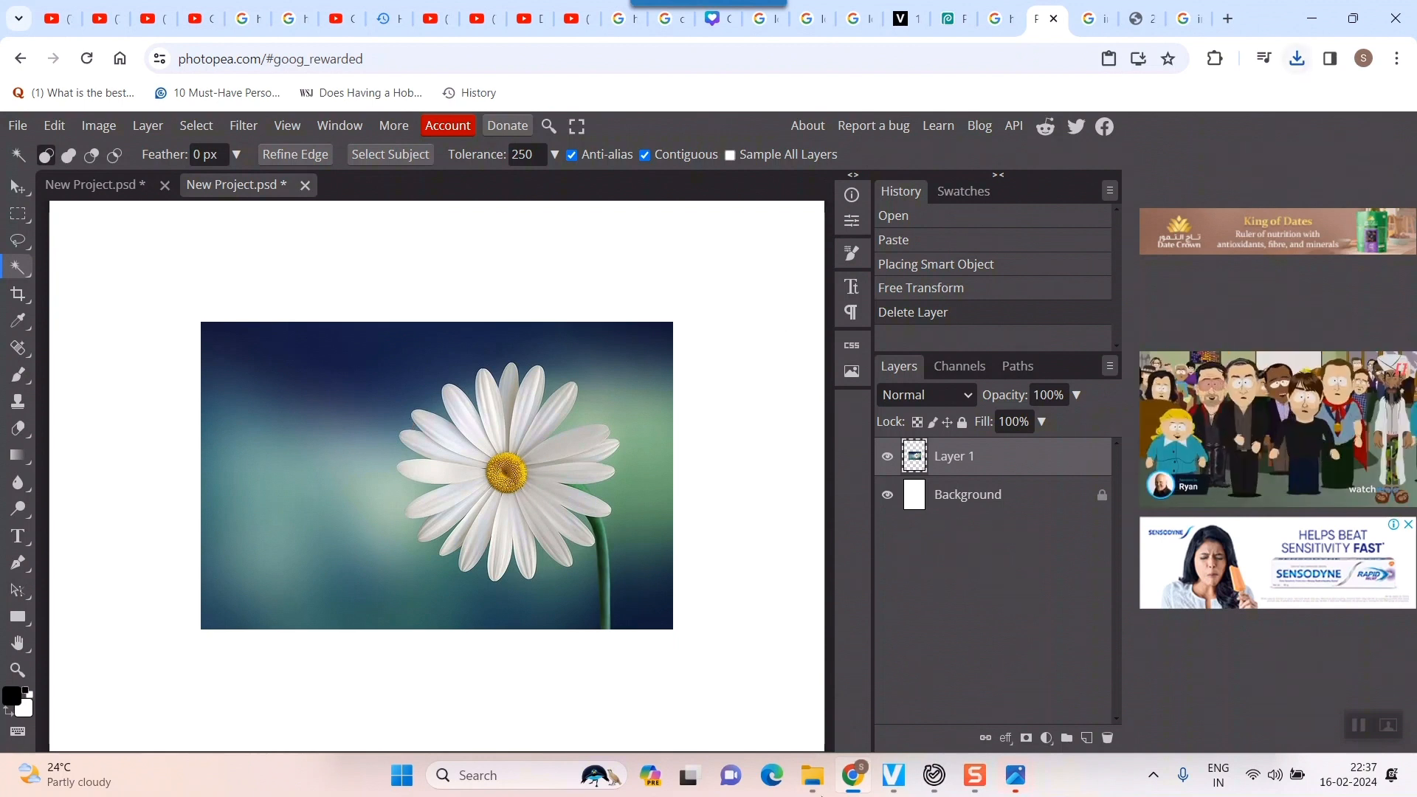
pyautogui.moveTo(815, 782)
pyautogui.click(912, 666)
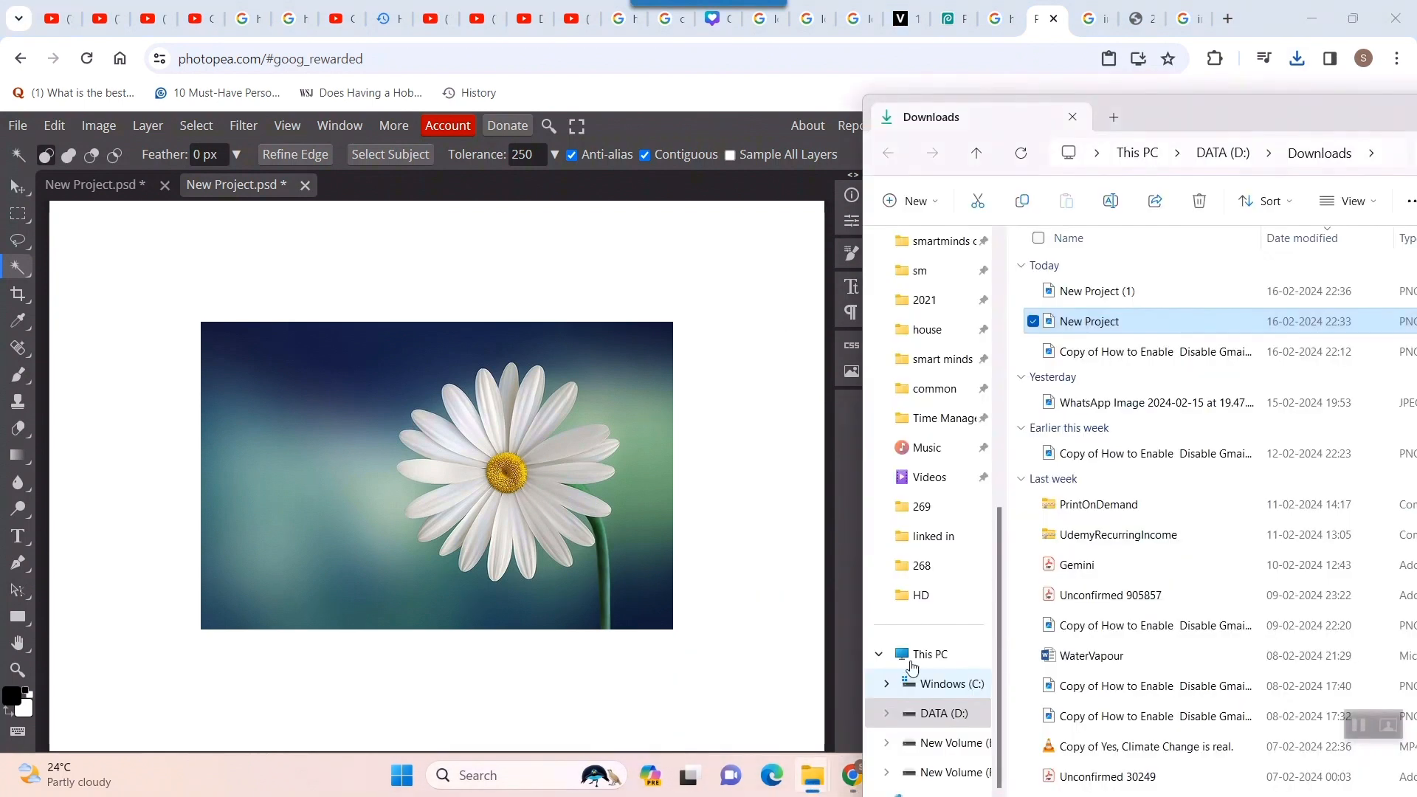
pyautogui.click(1105, 291)
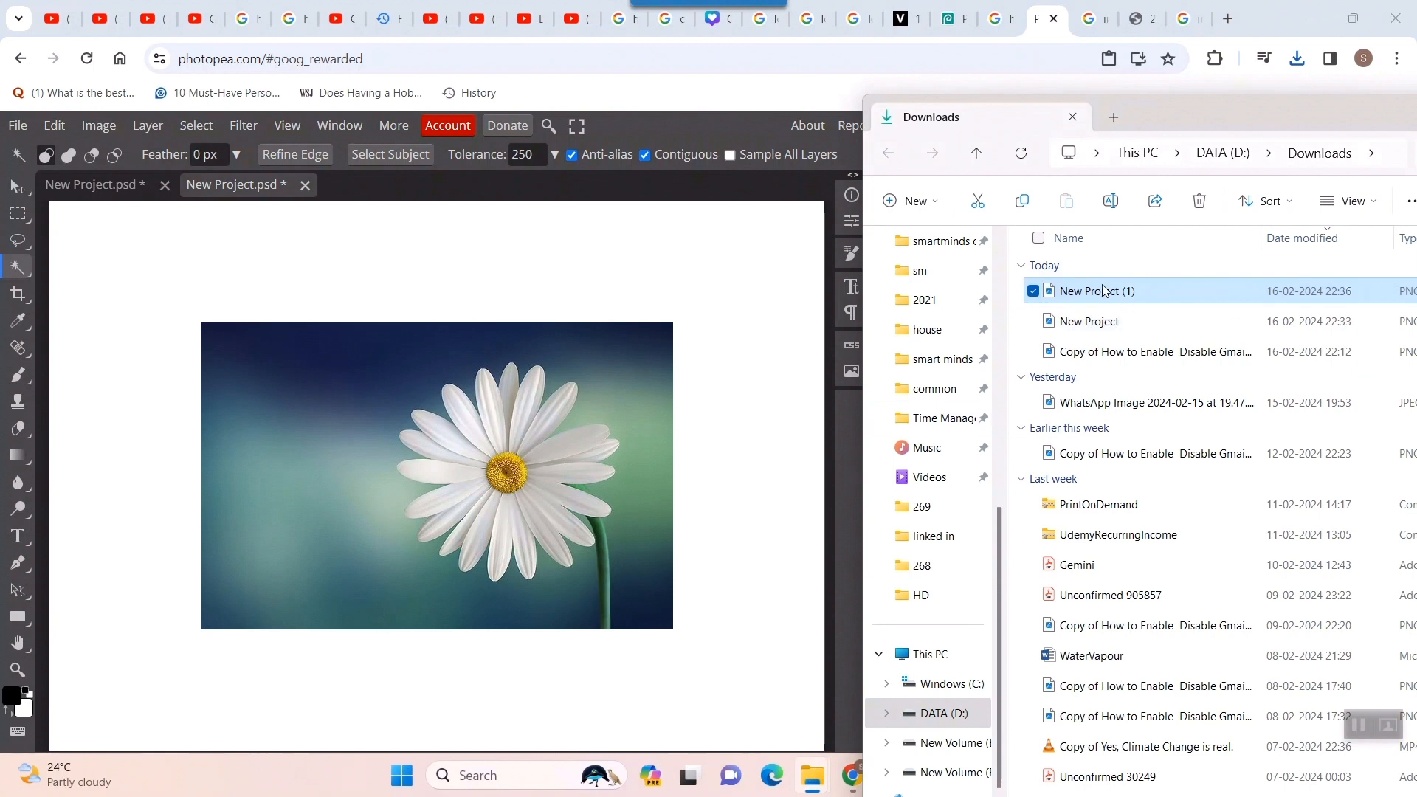
pyautogui.moveTo(1120, 295); pyautogui.dragTo(432, 484)
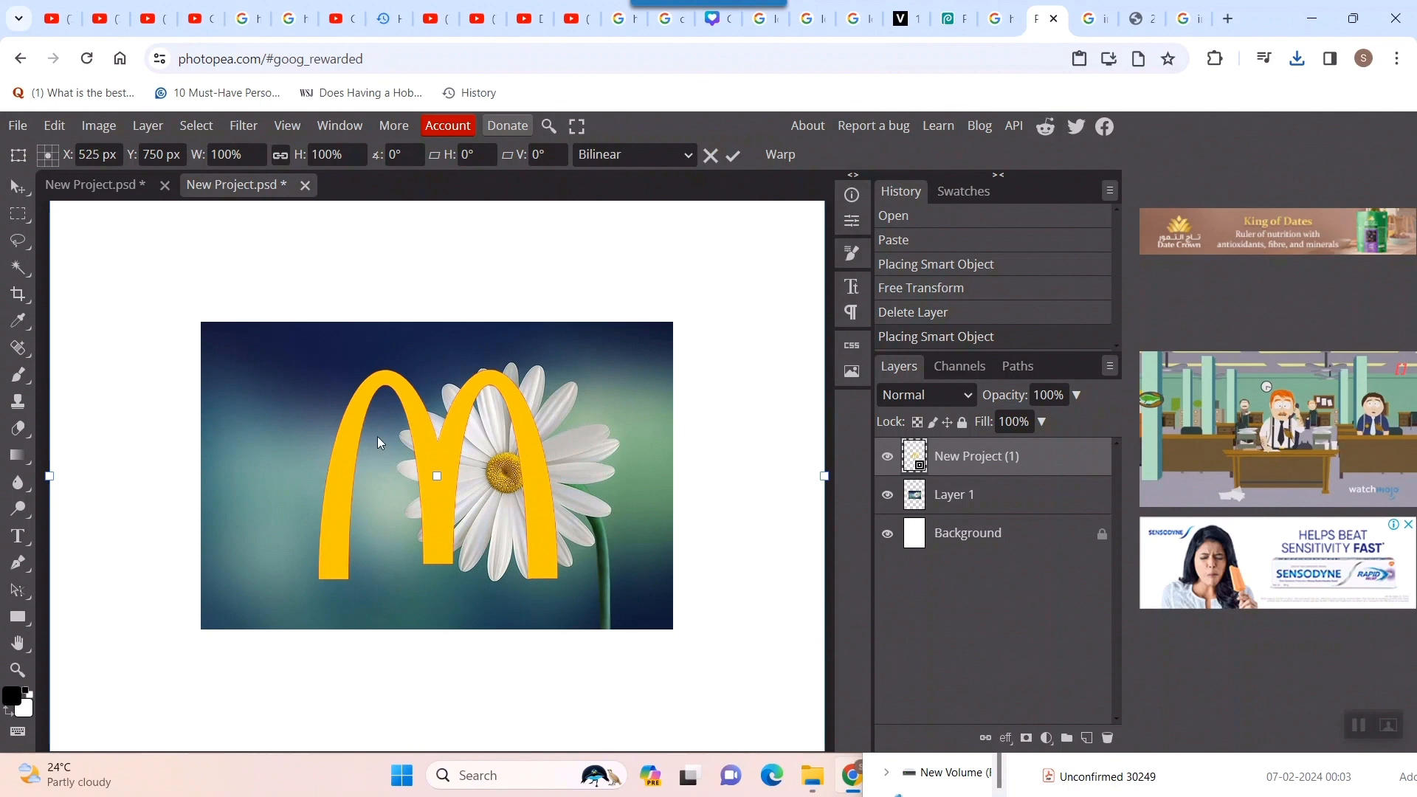
pyautogui.moveTo(440, 448); pyautogui.dragTo(345, 444)
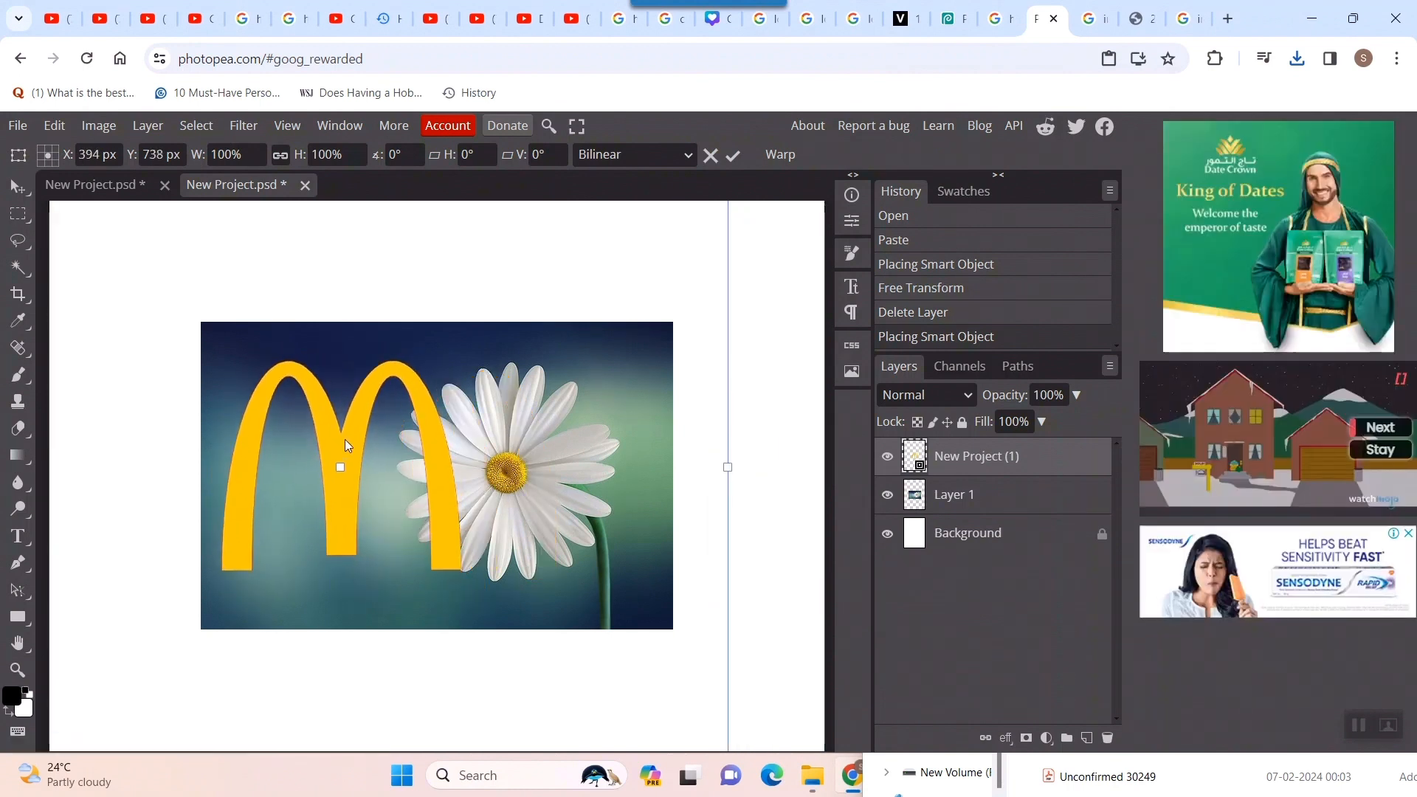